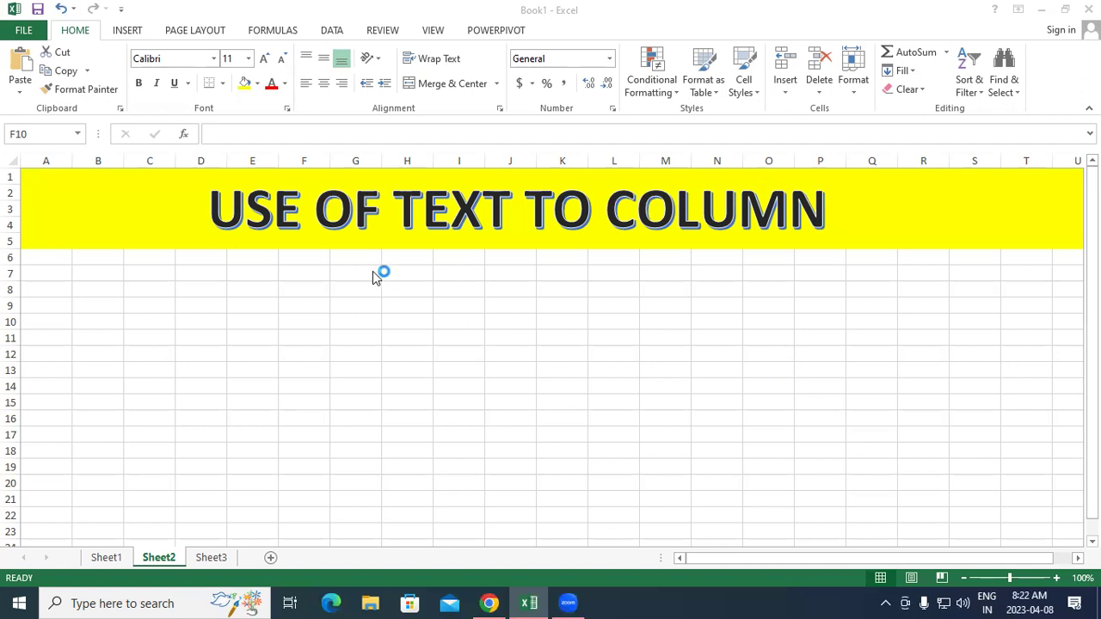
- Type seven space-separated first names into cell D8 as sample data
left_click(307, 294)
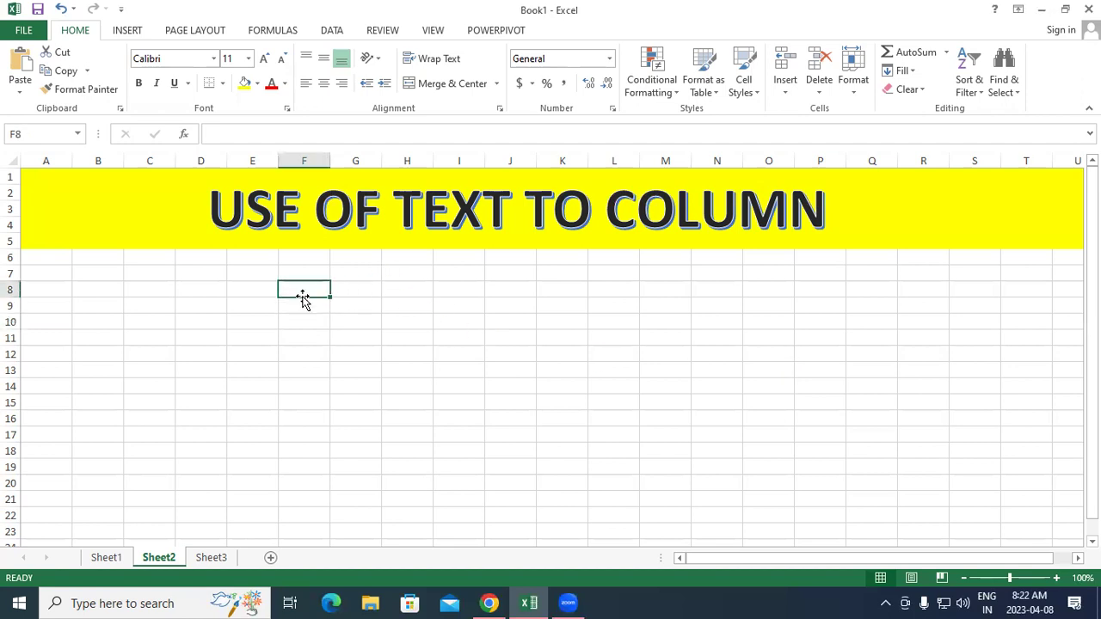
left_click(203, 290)
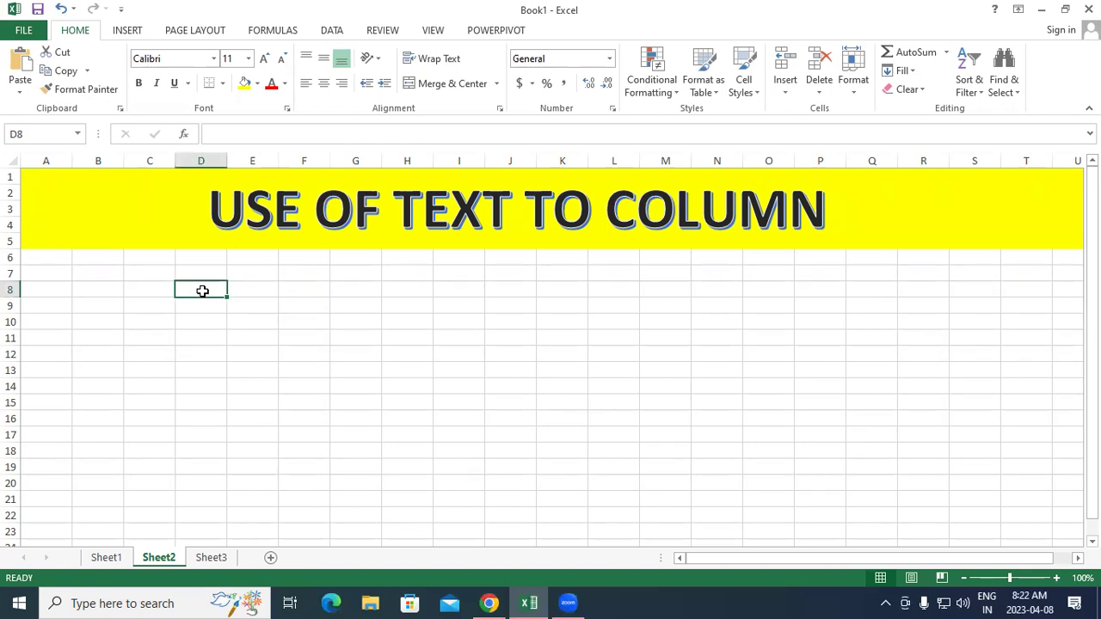
type("NIRAJ")
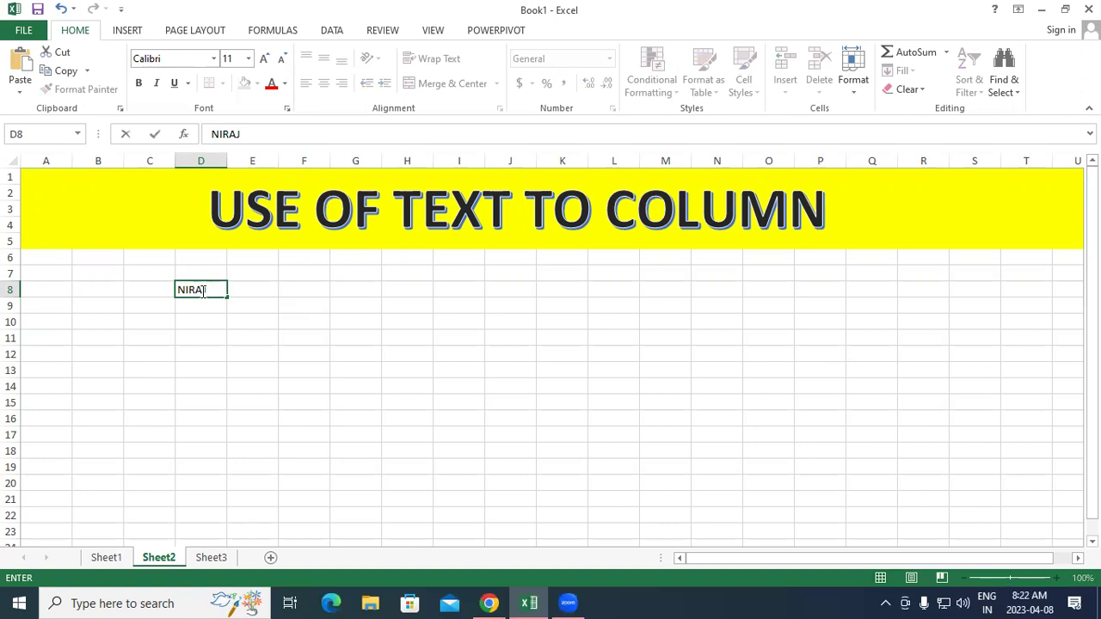
type(" MONU")
type(" MANTU ")
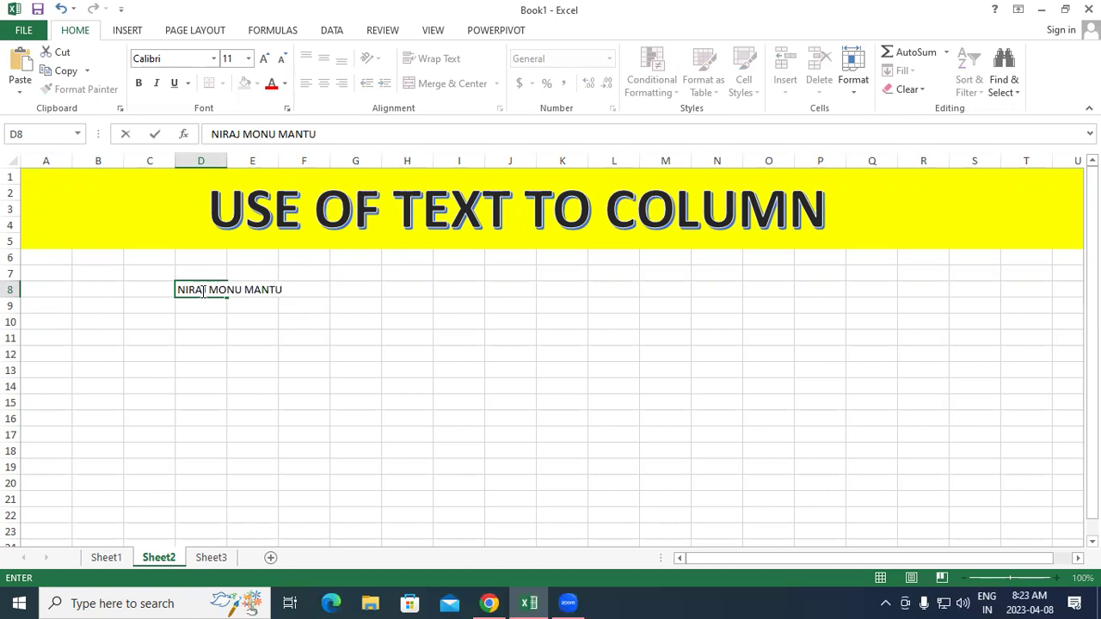
type("ANNU ")
type("RAHUL IRFAN NASI")
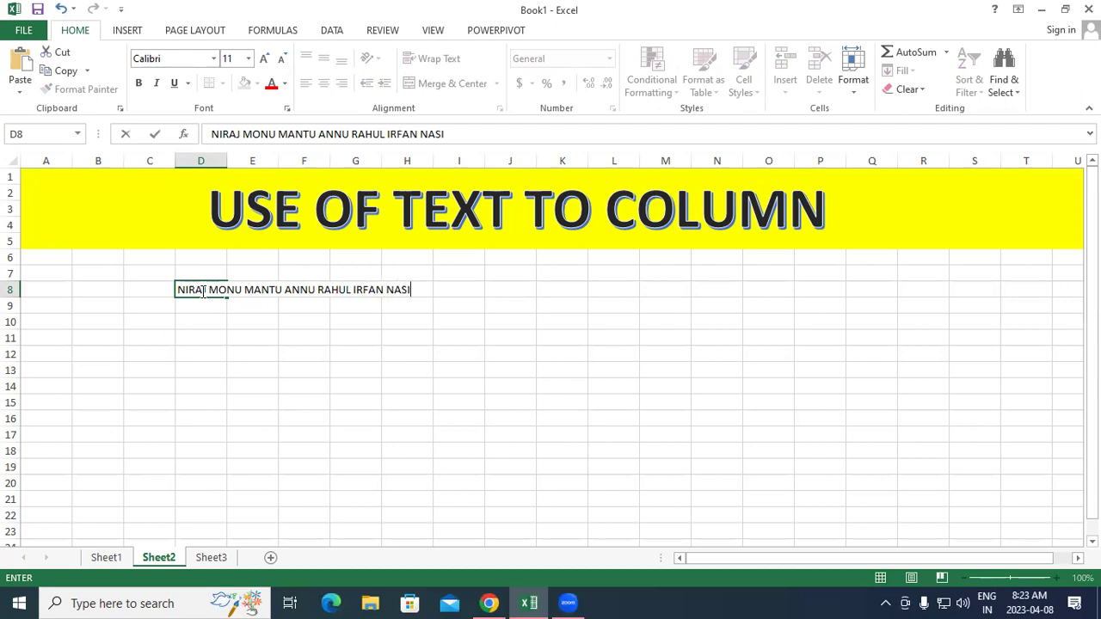
type("M")
- Commit the D8 entry, verify E8 and F8 are empty, and reselect D8 under the Data tools
left_click(341, 346)
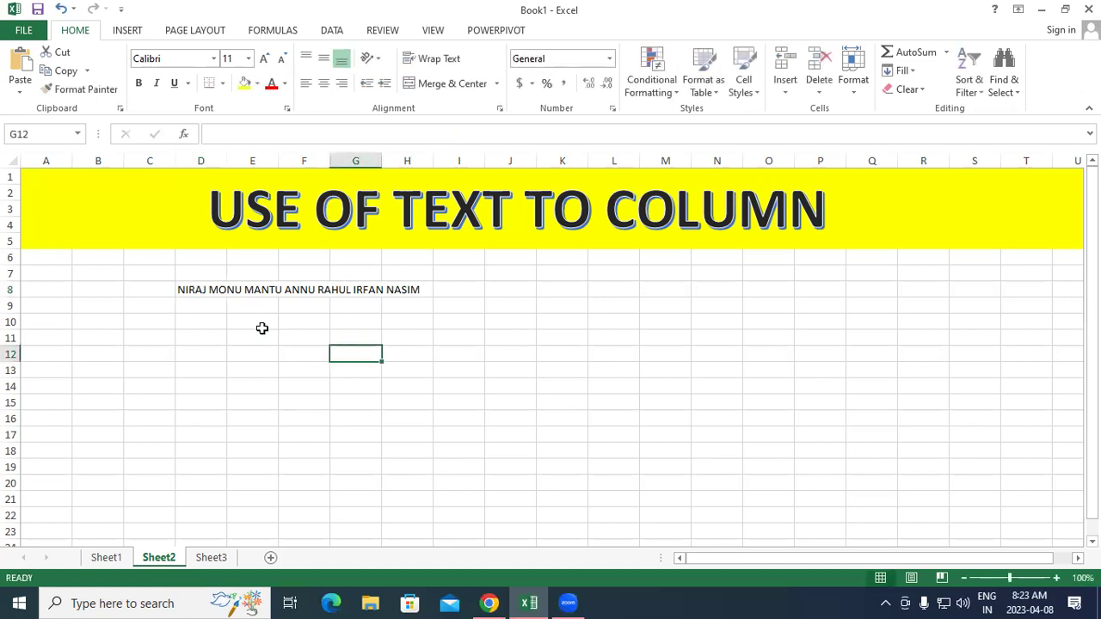
left_click(206, 291)
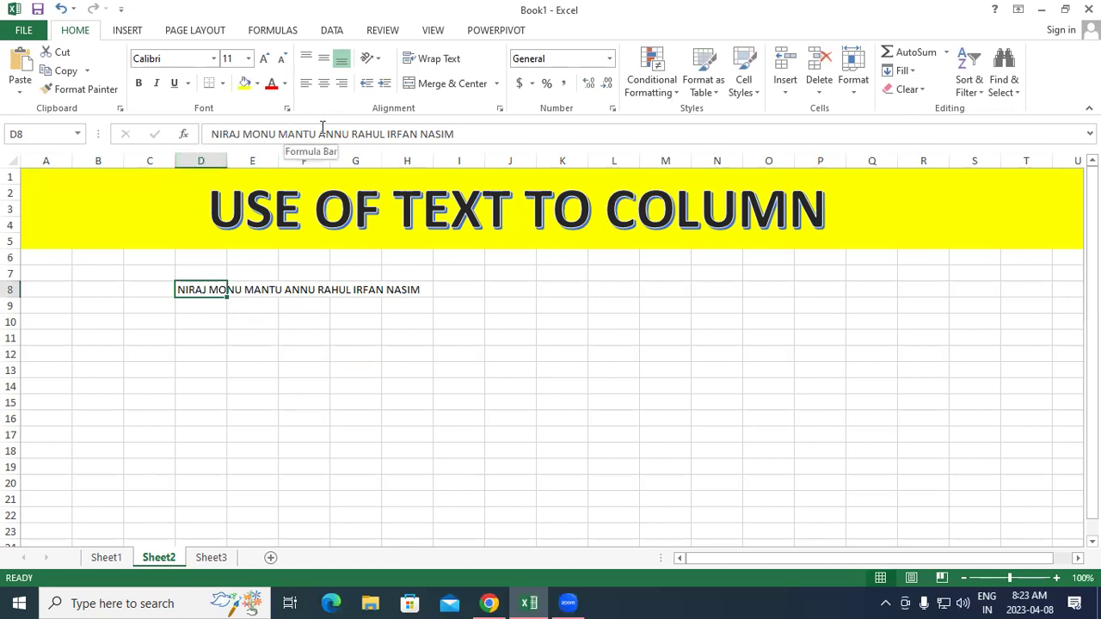
left_click(251, 287)
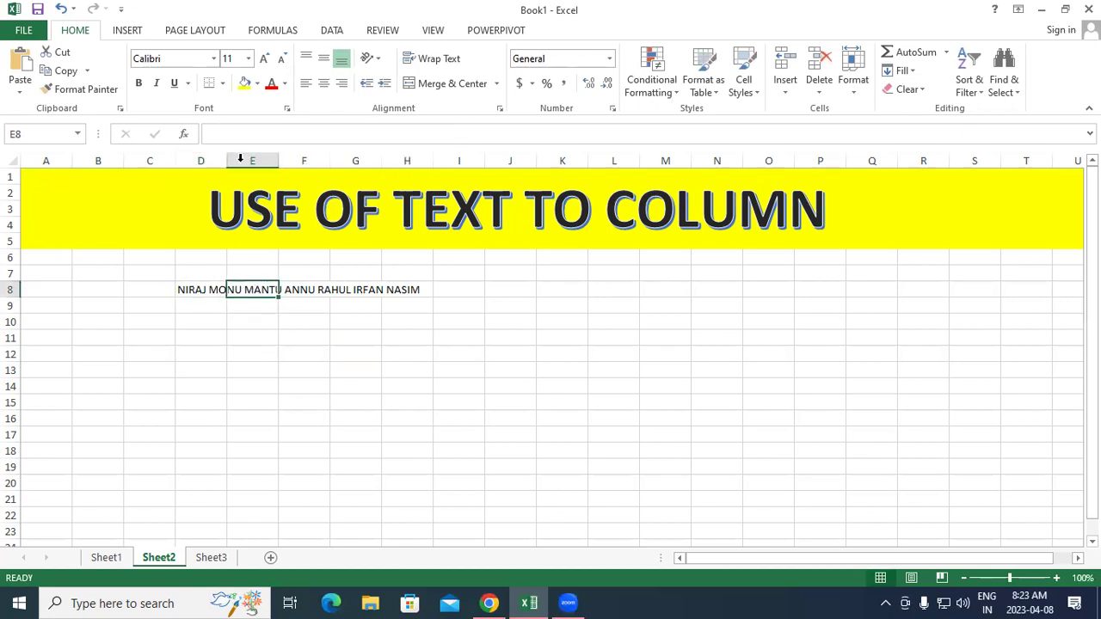
left_click(294, 291)
left_click(206, 290)
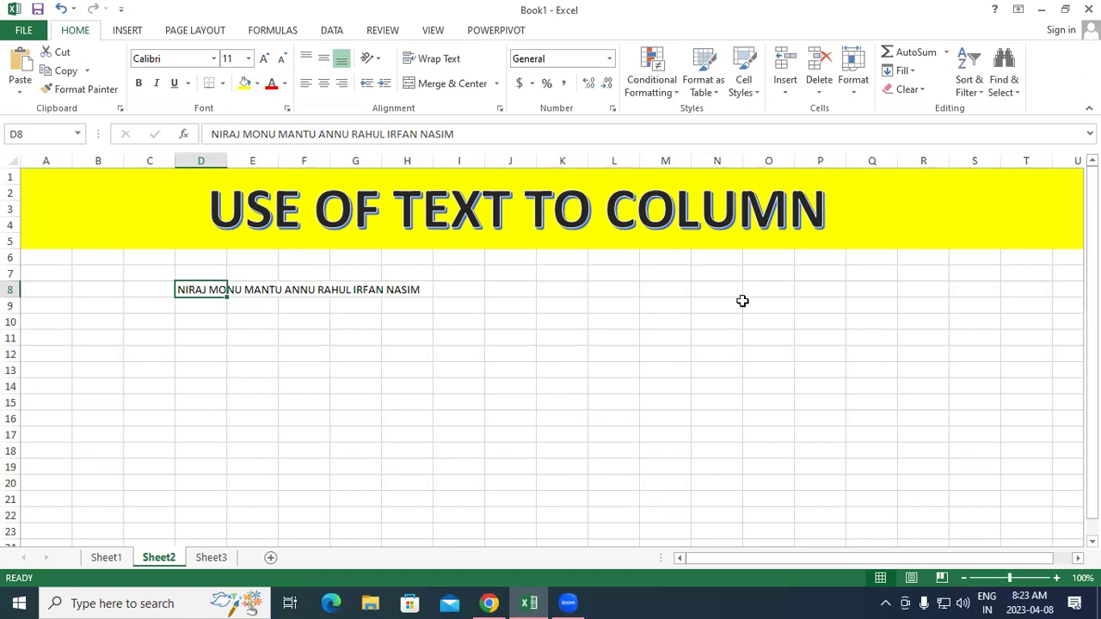
left_click(331, 30)
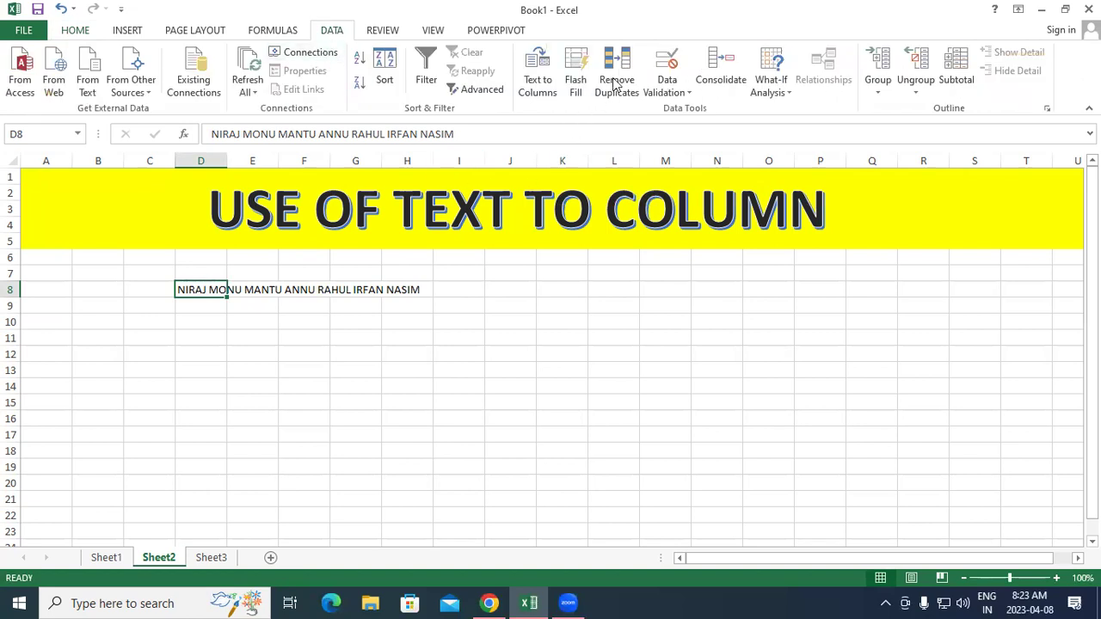
- Split D8 with delimited Text to Columns on semicolon, comma, space and other, filling D8:J8
left_click(542, 80)
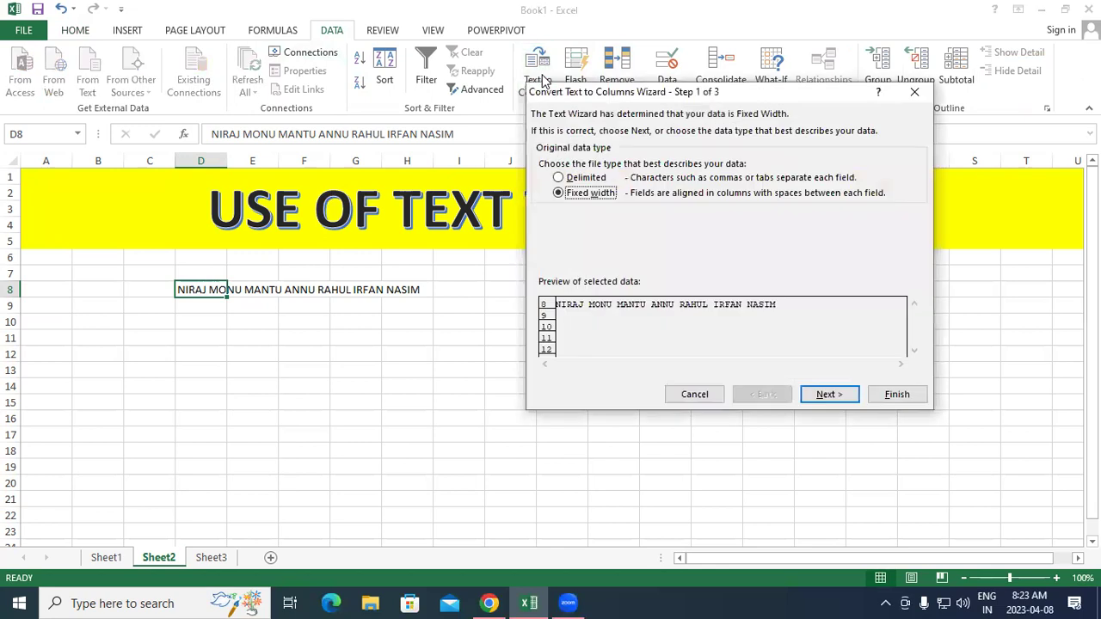
left_click(557, 178)
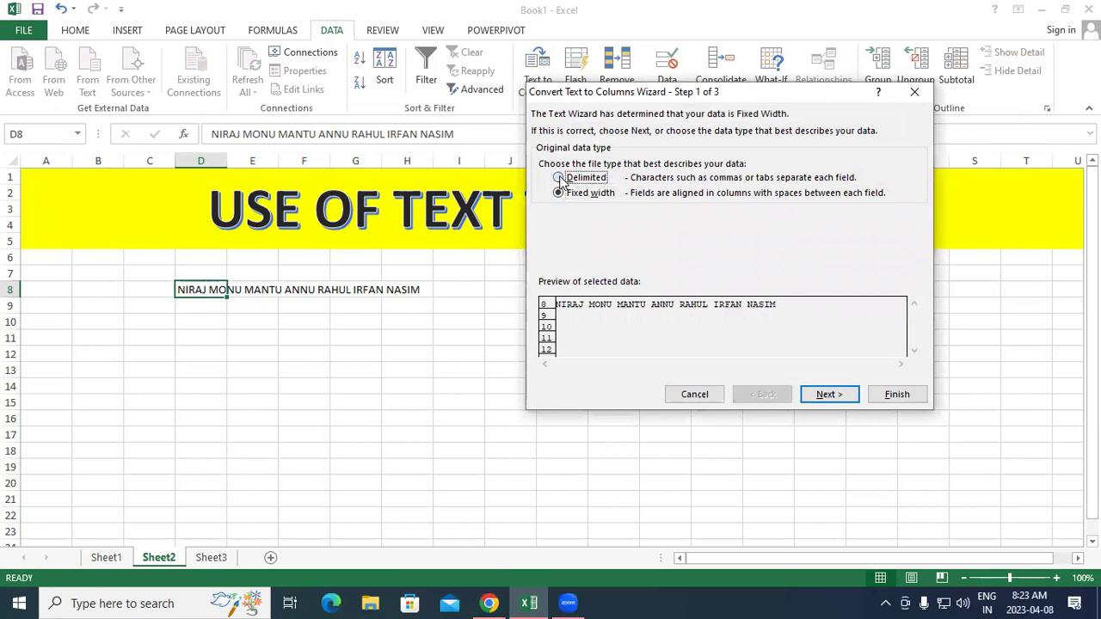
left_click(826, 393)
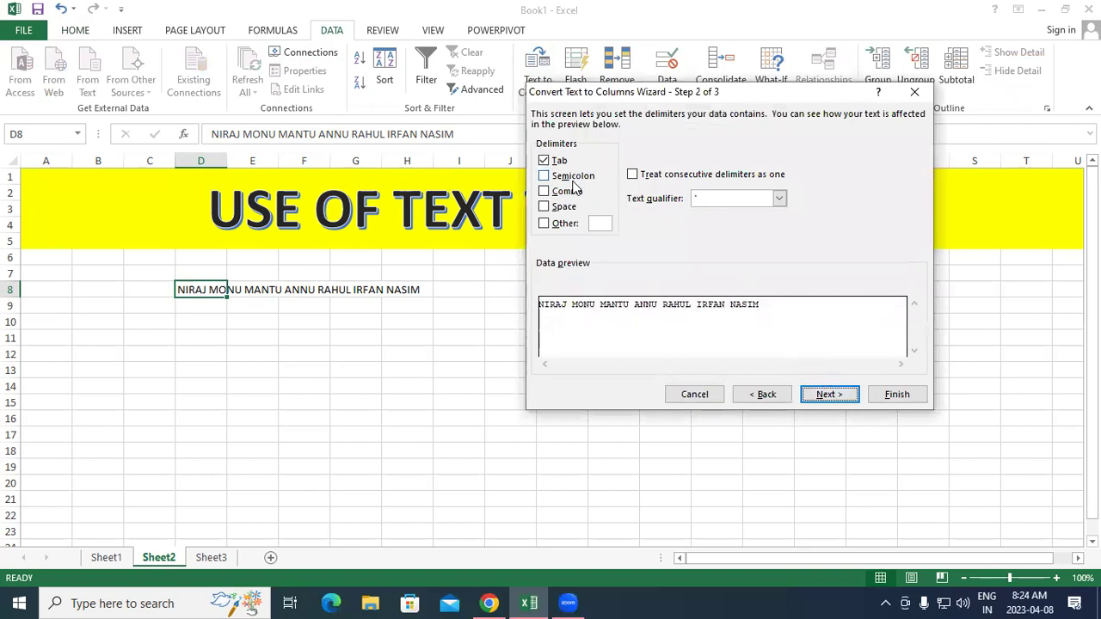
left_click(544, 177)
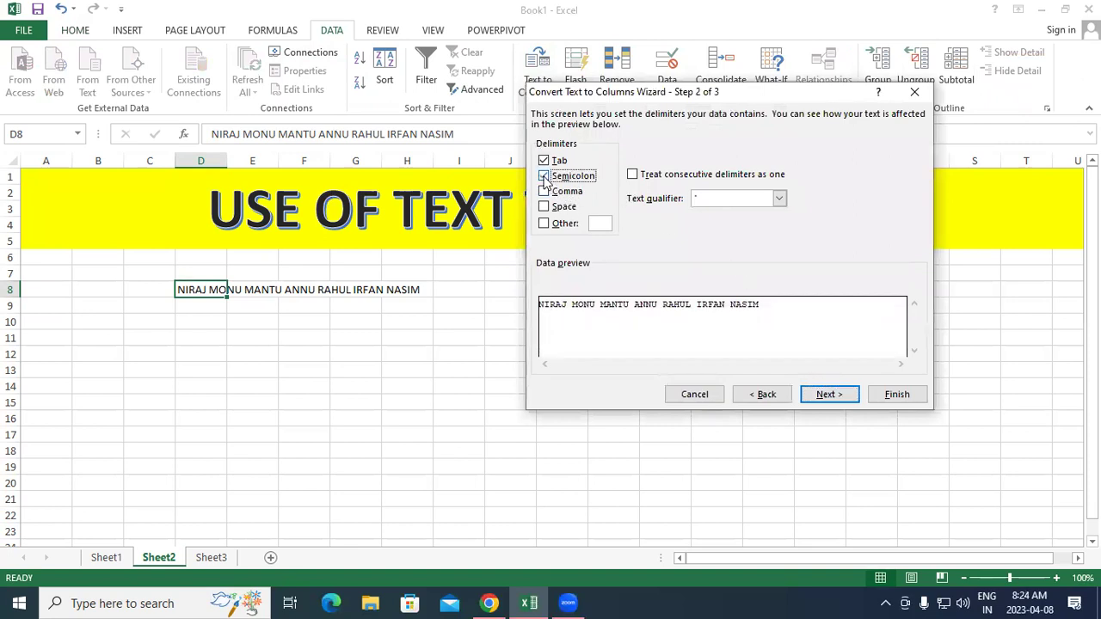
left_click(544, 191)
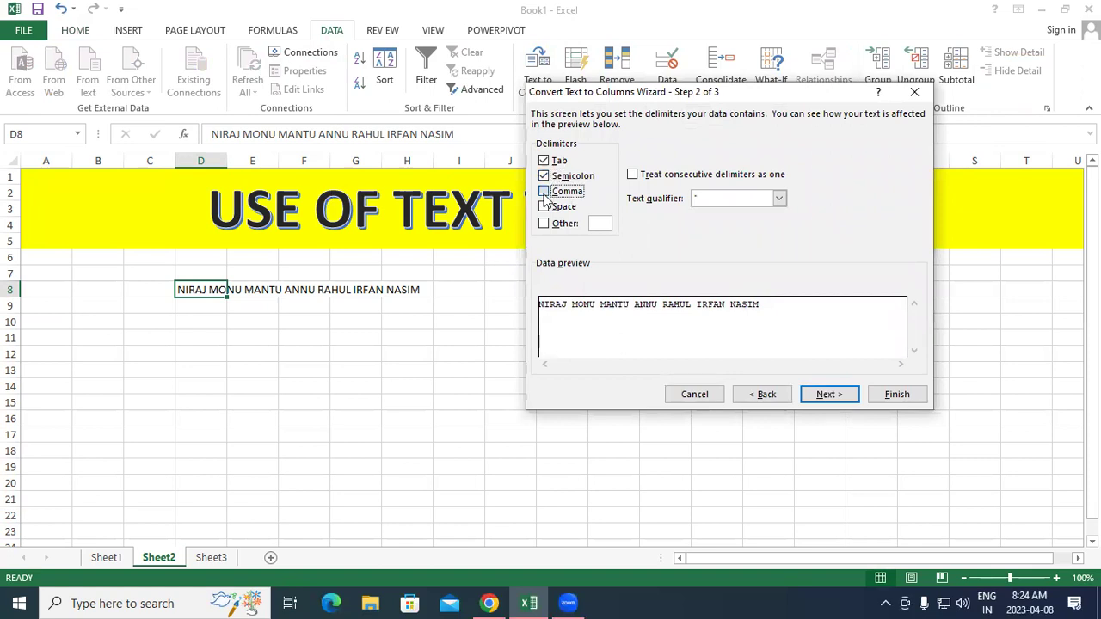
left_click(546, 207)
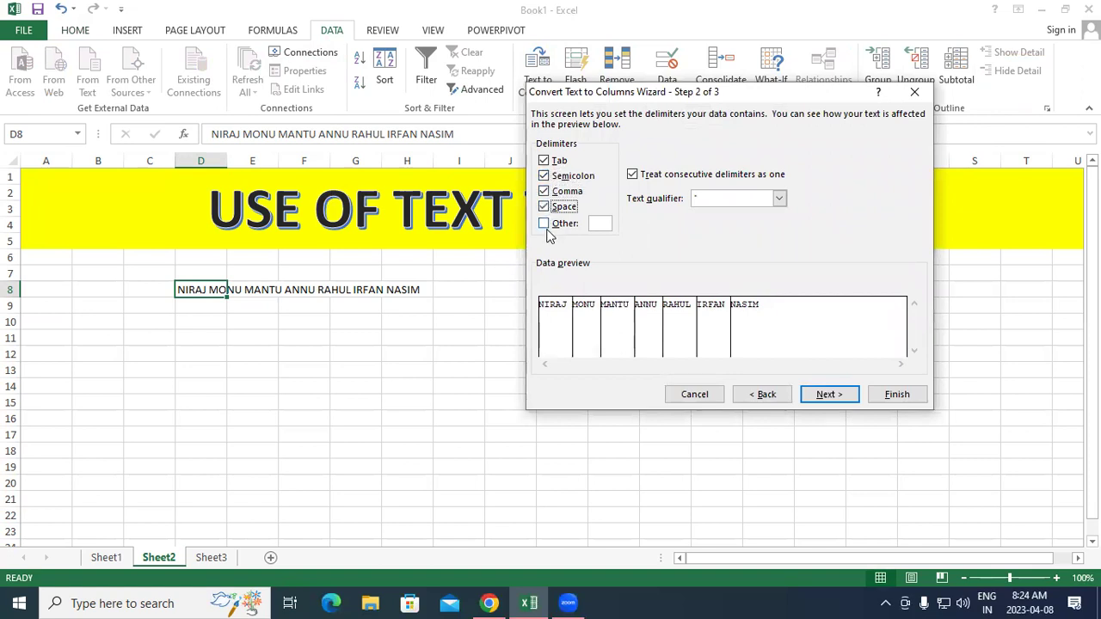
left_click(544, 227)
left_click(832, 395)
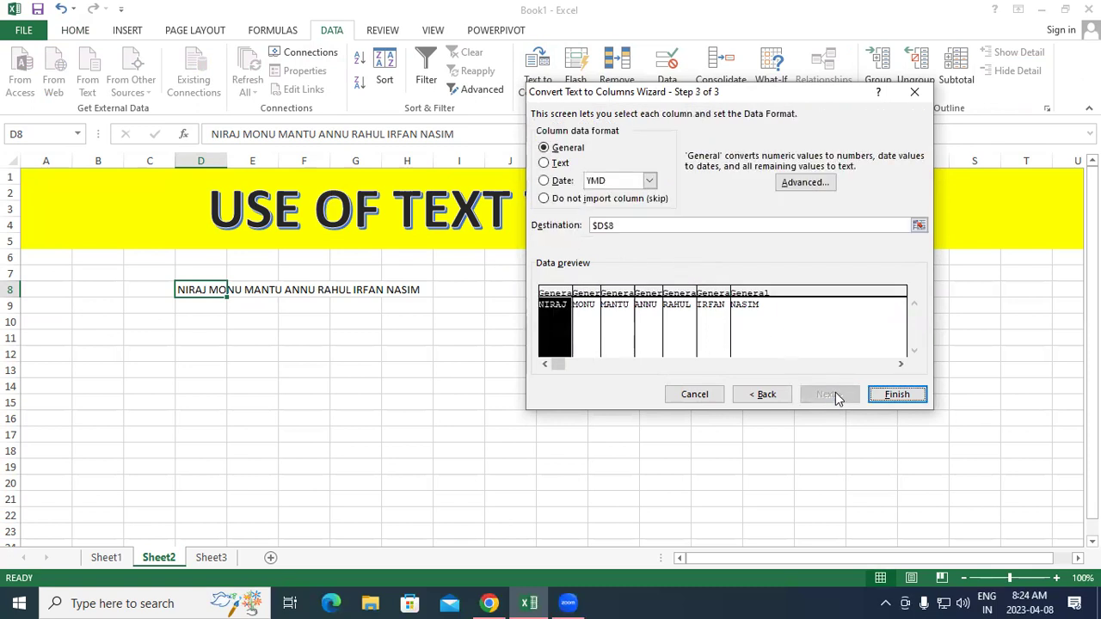
left_click(899, 394)
left_click(897, 389)
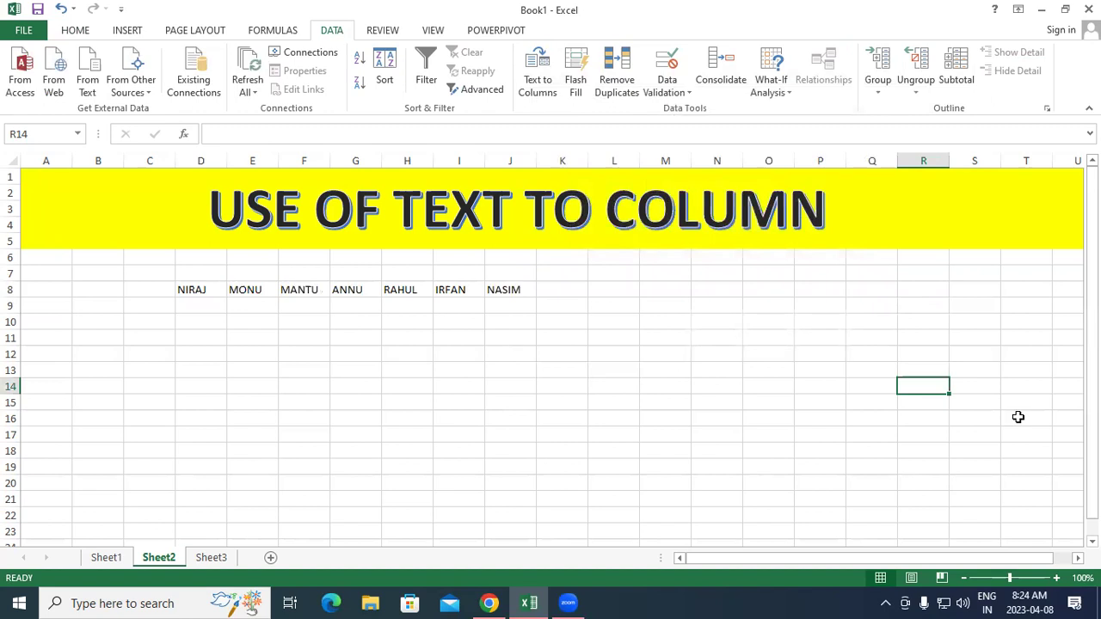
left_click(456, 356)
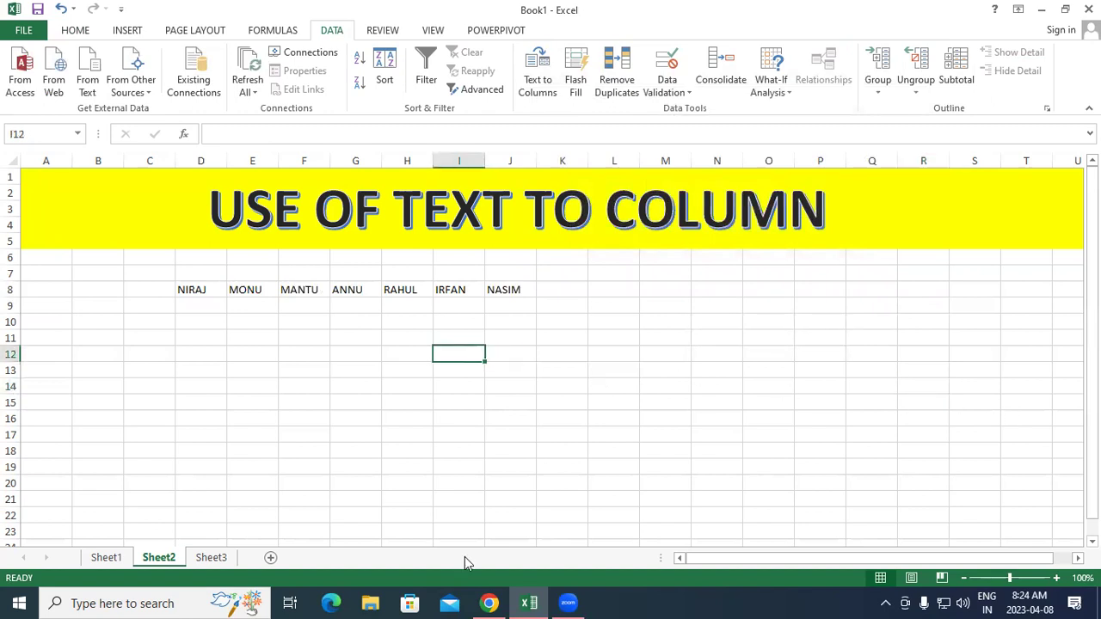
type("DDFFDSFS")
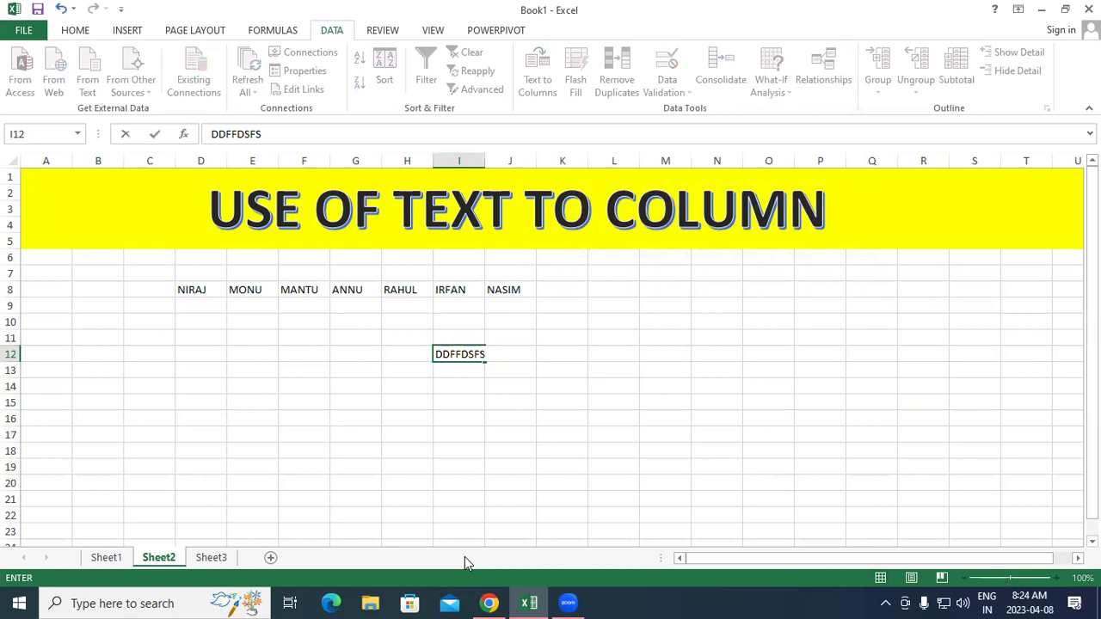
key("Tab")
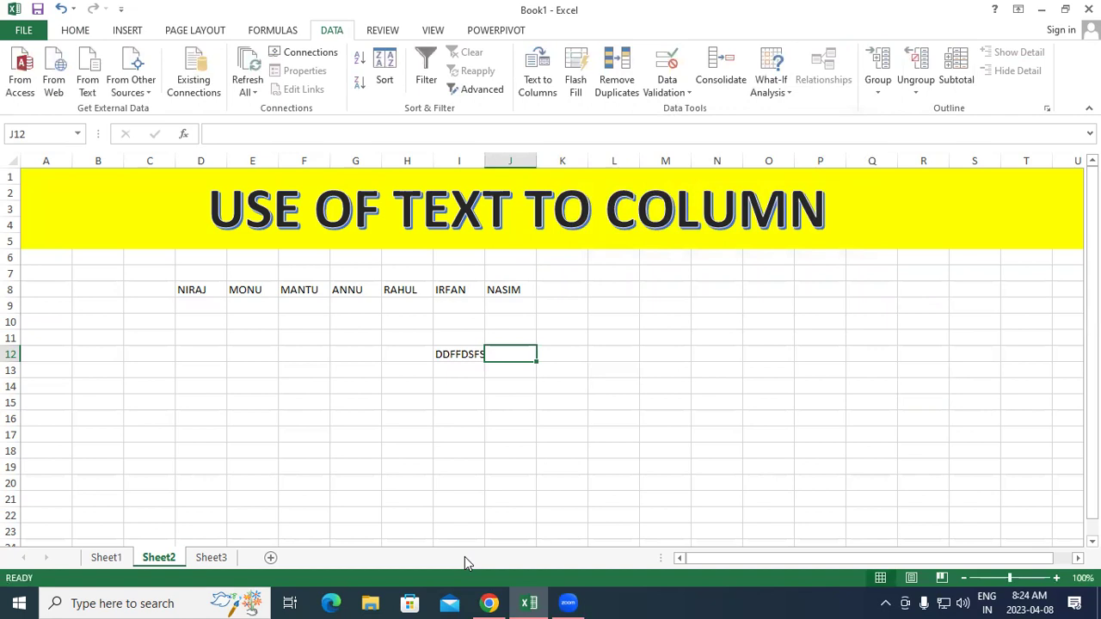
left_click(460, 340)
type("W")
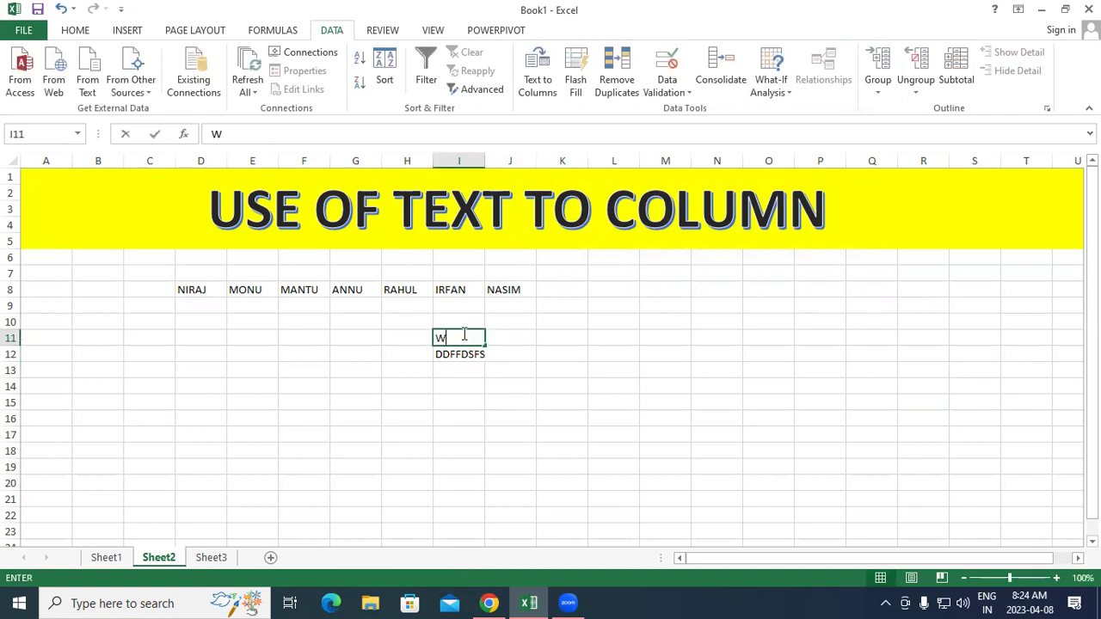
type("DRTWD")
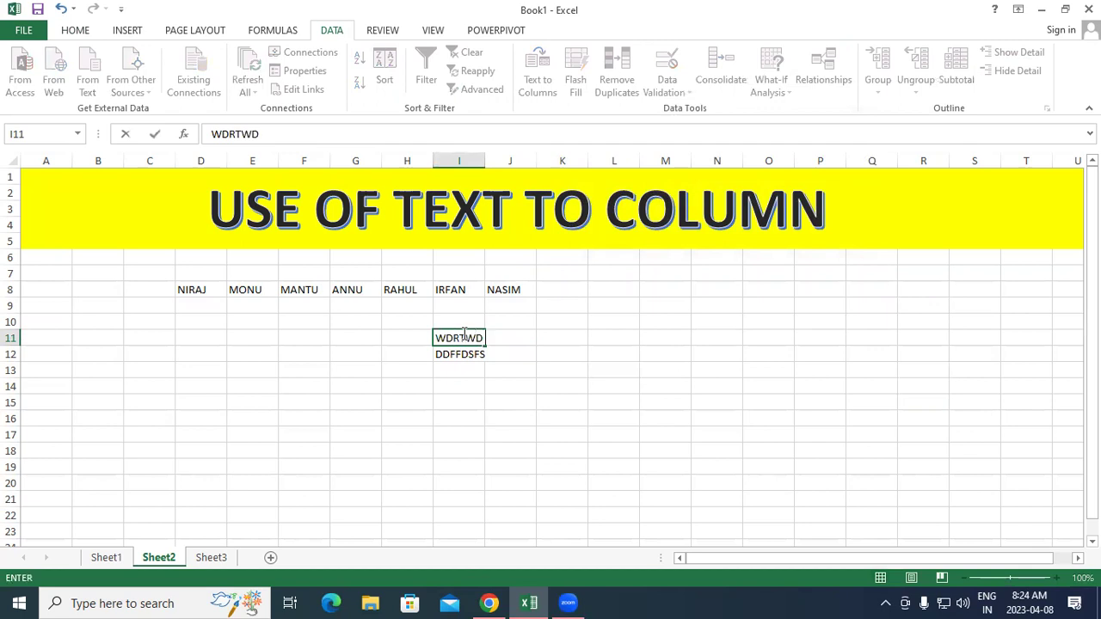
type(" ,")
key("Tab")
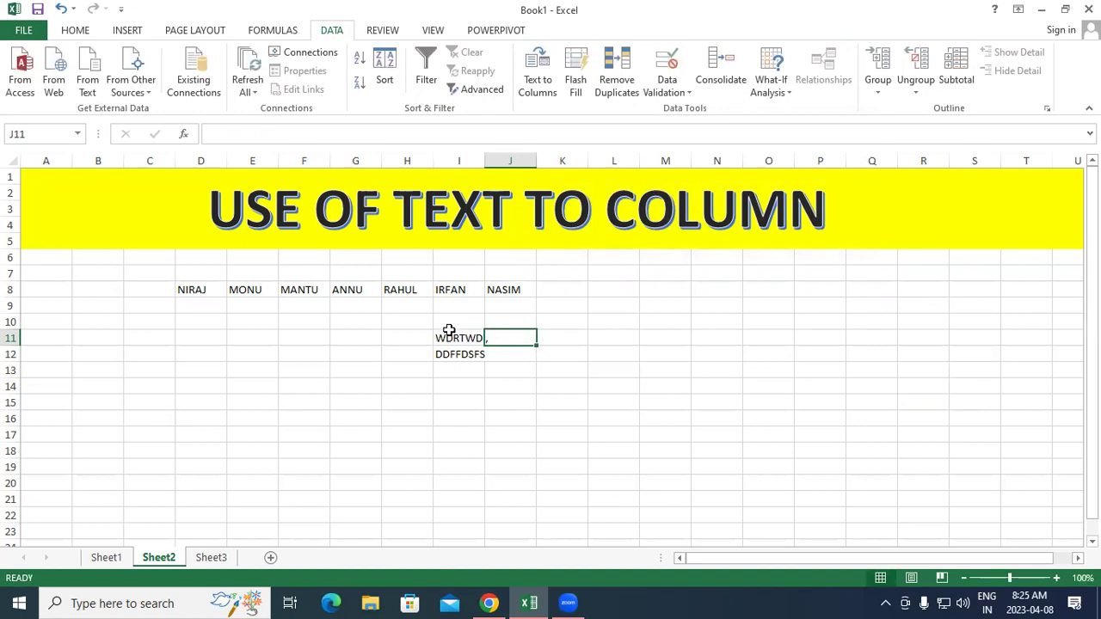
left_click(442, 325)
left_click_drag(442, 324, 487, 385)
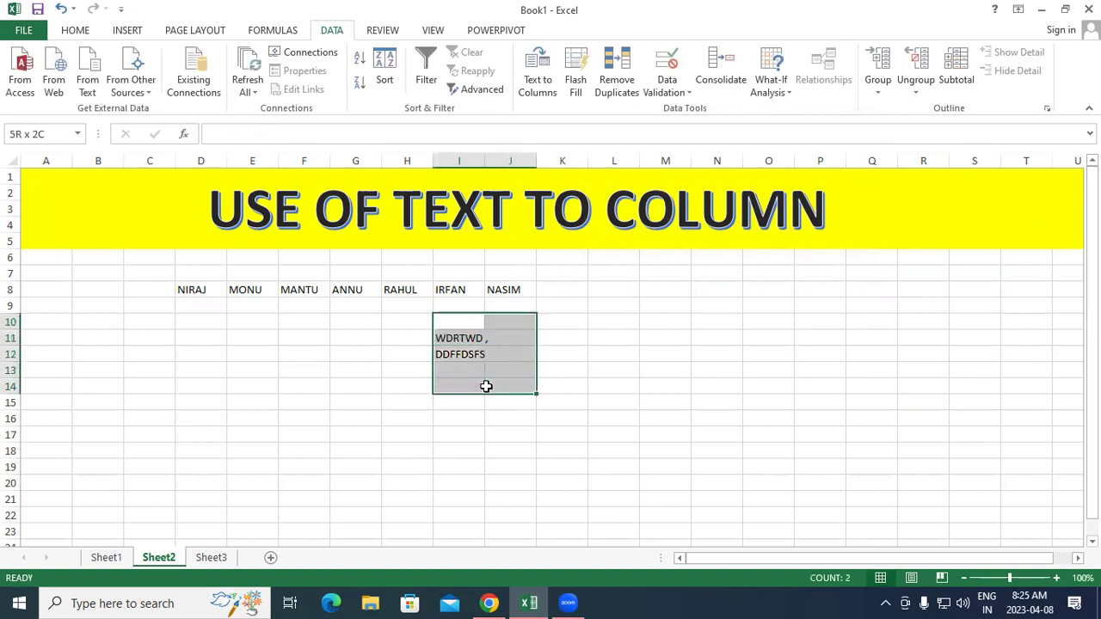
left_click(74, 33)
left_click(907, 89)
left_click(918, 110)
left_click(863, 322)
left_click(186, 284)
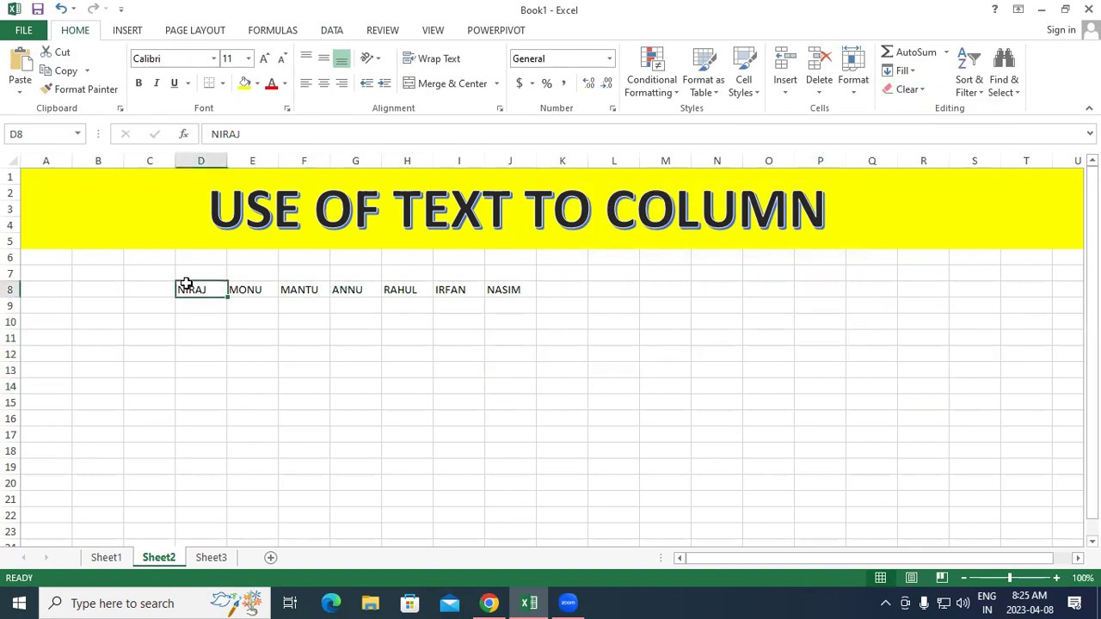
left_click(257, 289)
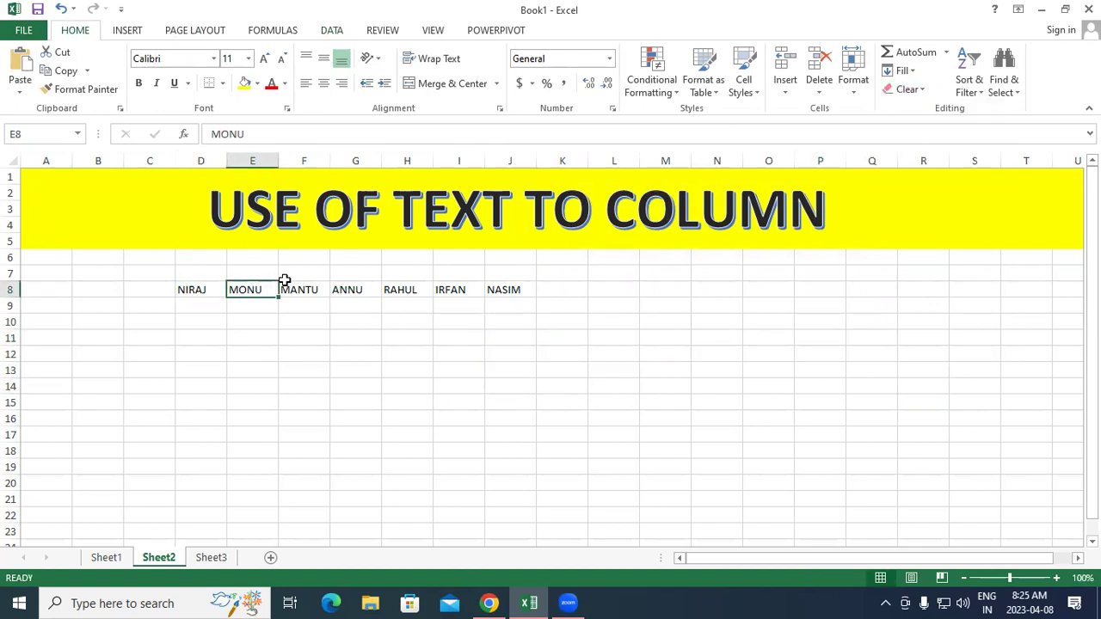
left_click(309, 293)
left_click(337, 291)
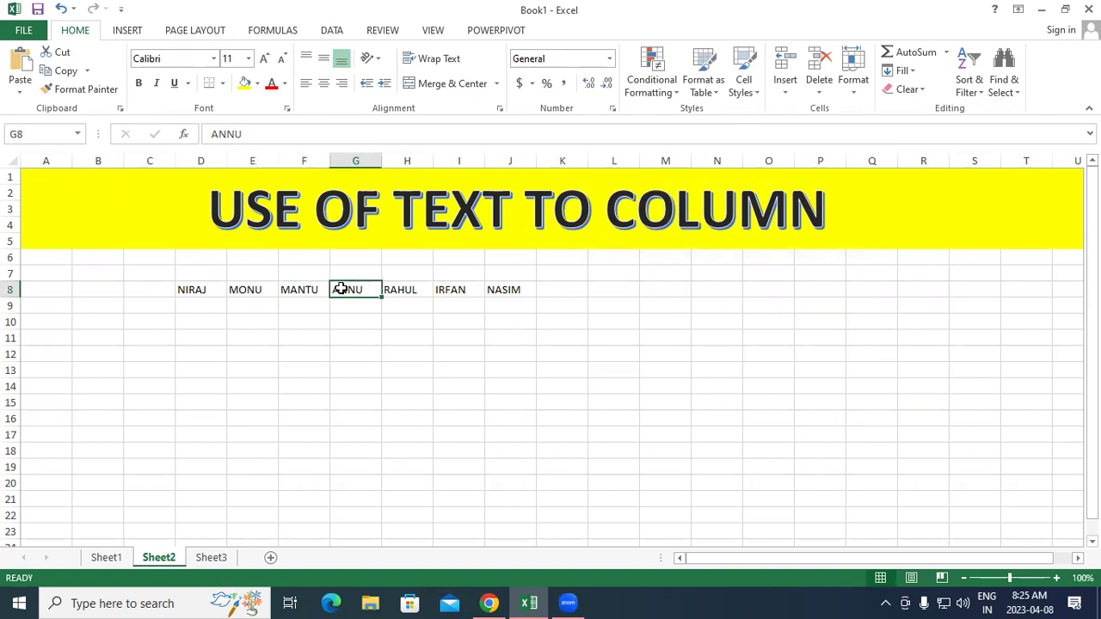
left_click(420, 288)
left_click(454, 287)
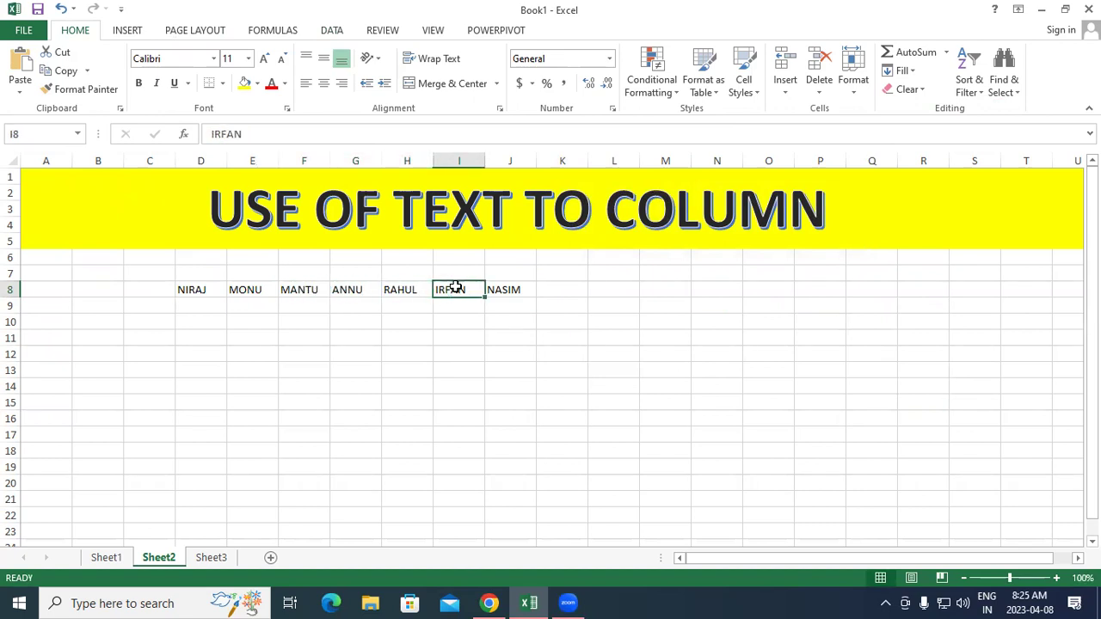
left_click(502, 287)
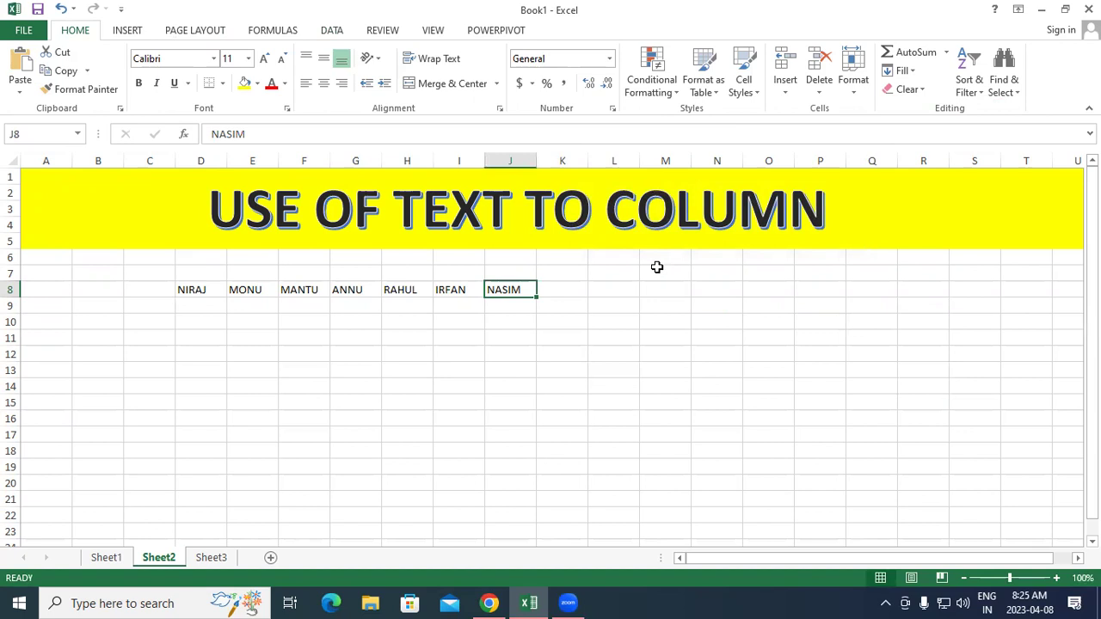
left_click(462, 292)
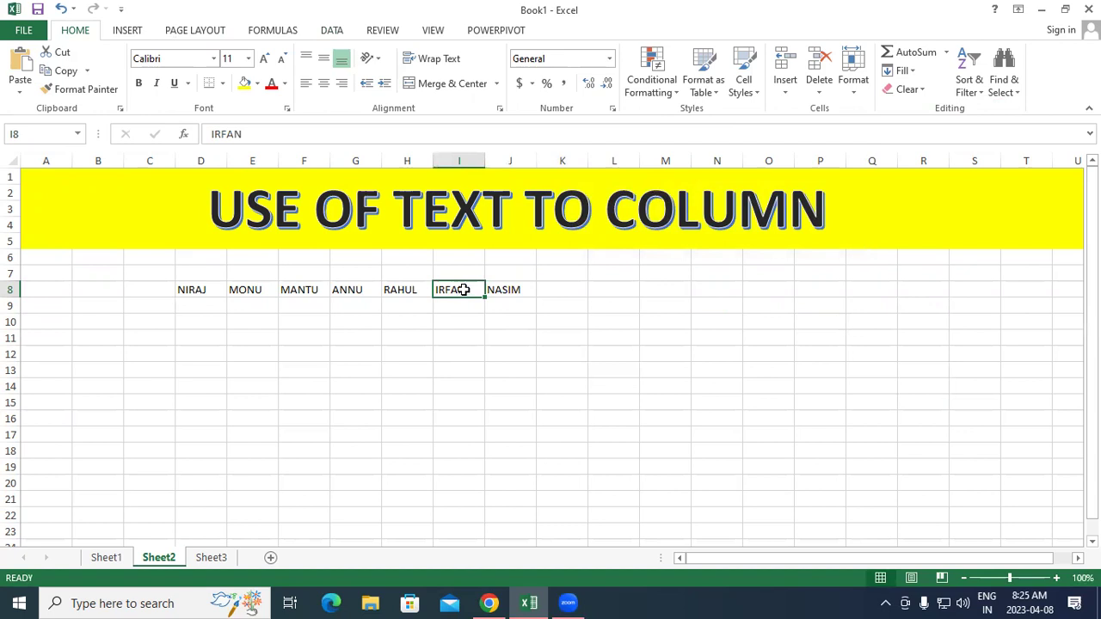
left_click(334, 31)
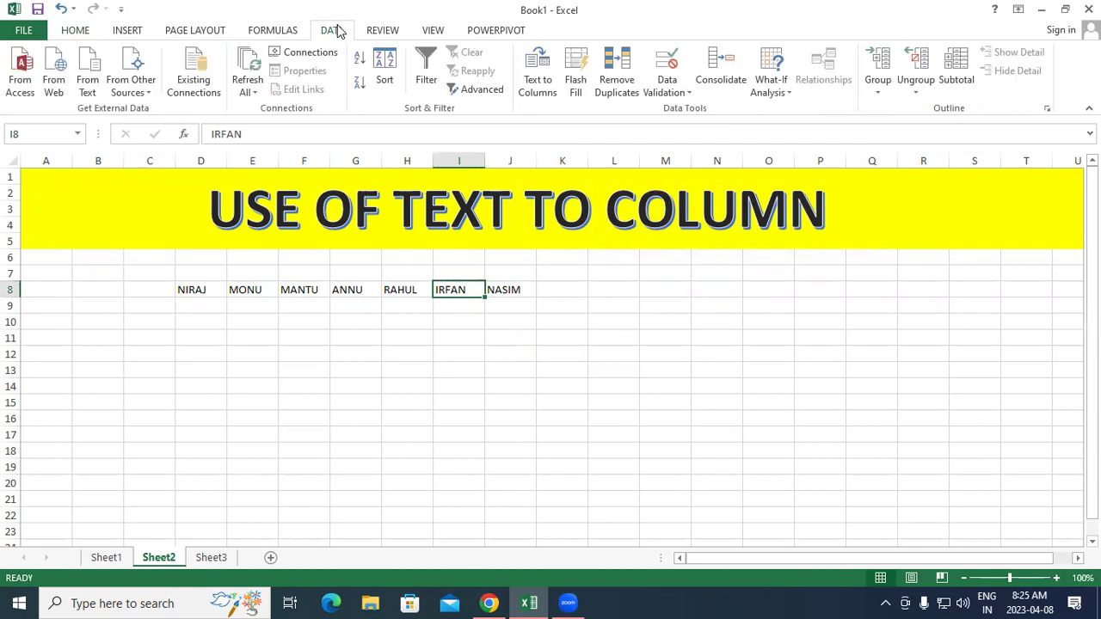
left_click(545, 73)
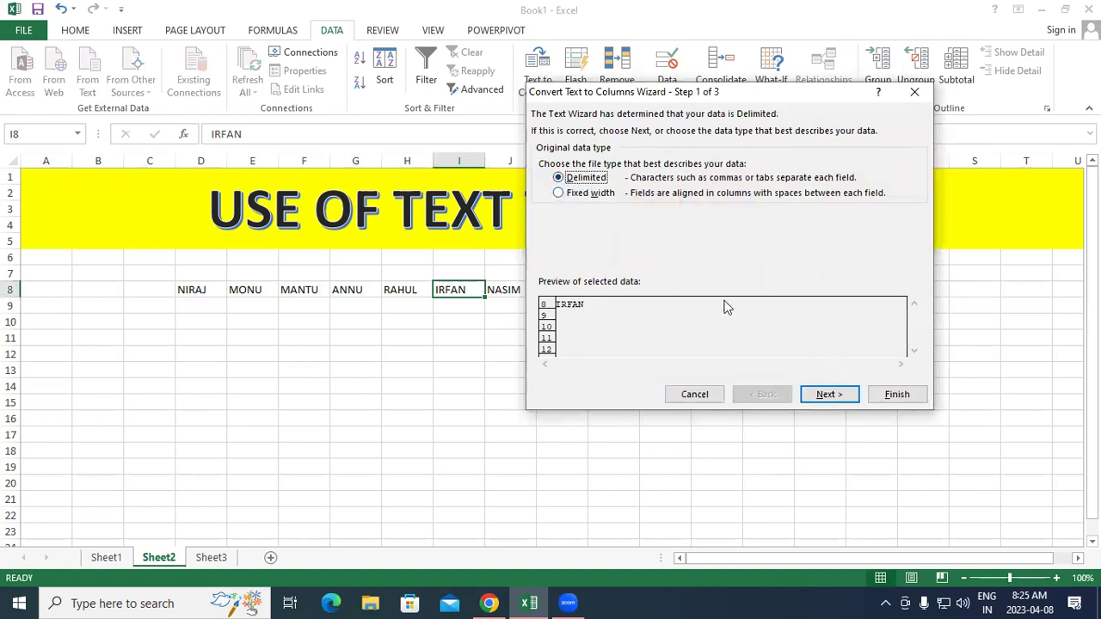
left_click(914, 91)
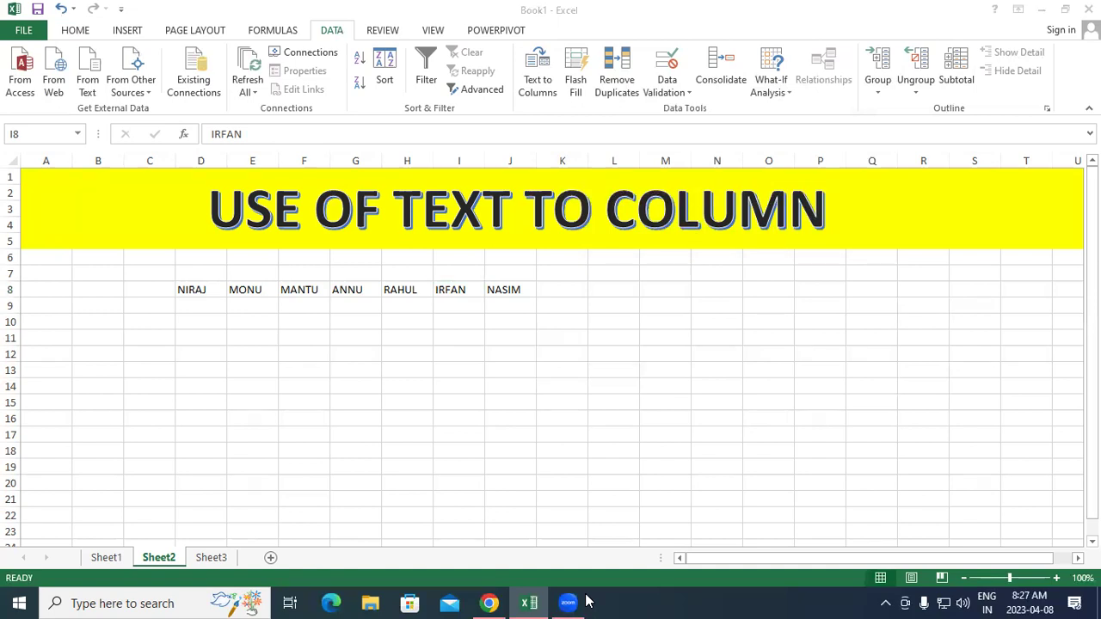
left_click(396, 289)
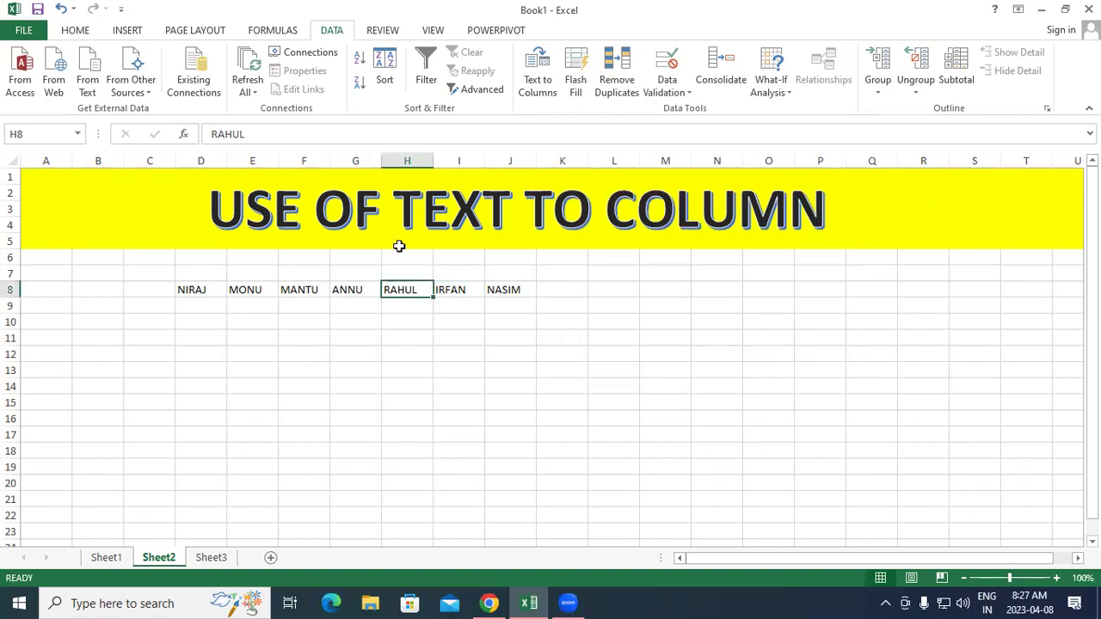
left_click(540, 83)
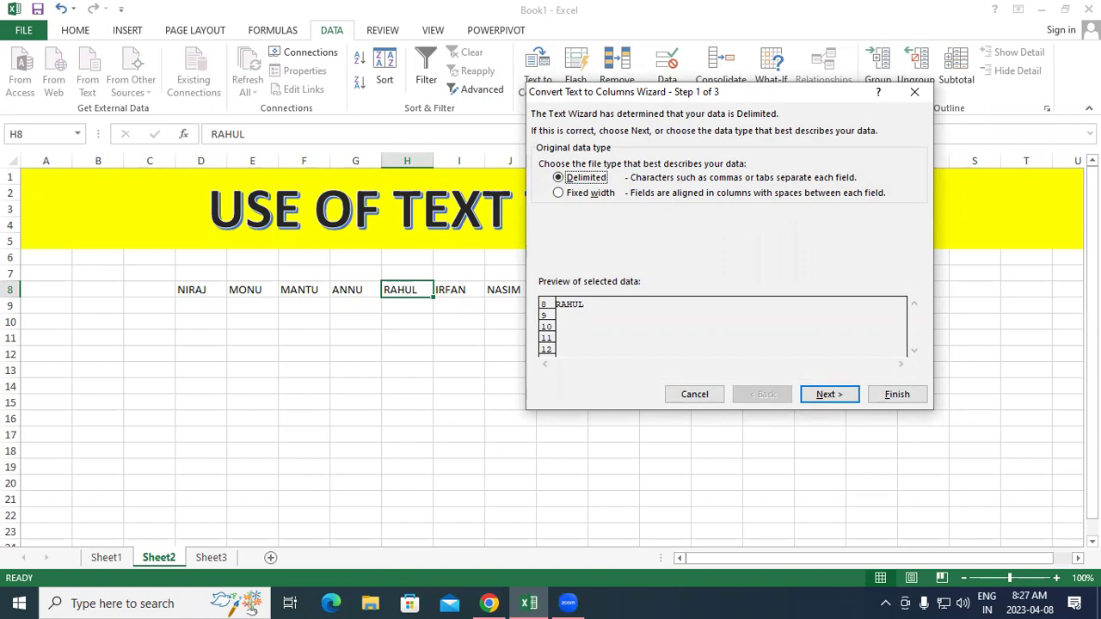
left_click(838, 393)
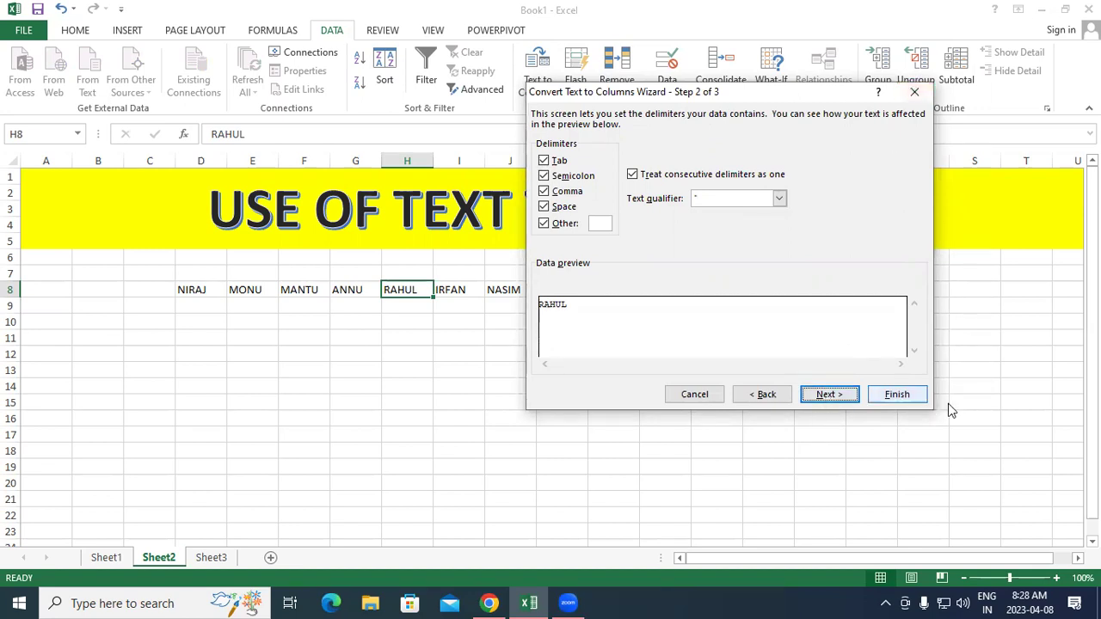
- Close the Text to Columns wizard without applying it and switch to Sheet1
left_click(917, 95)
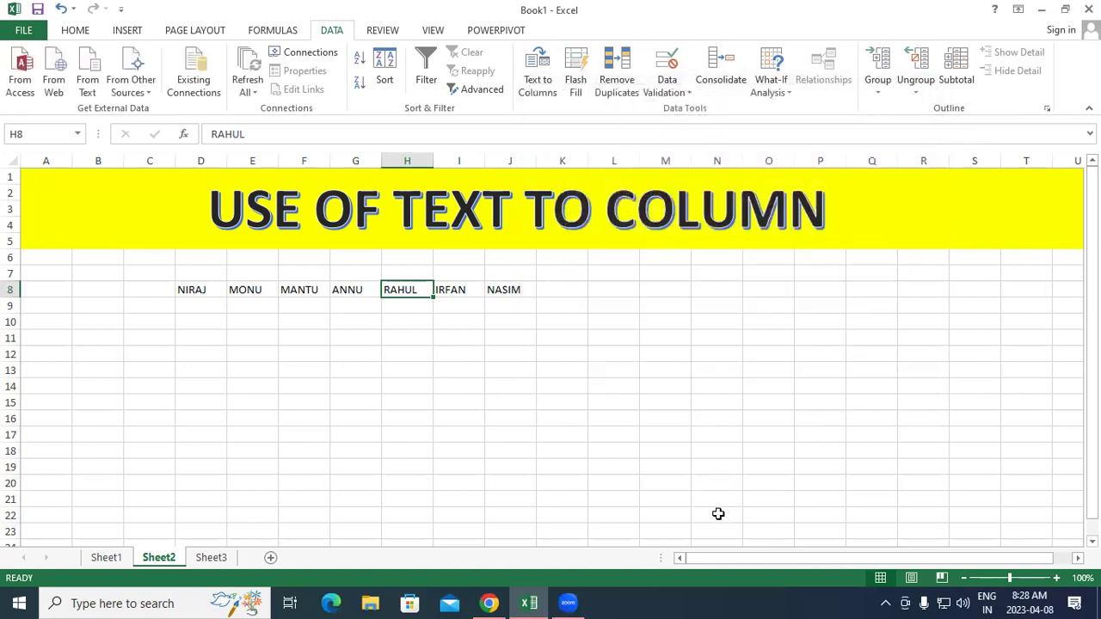
left_click(717, 513)
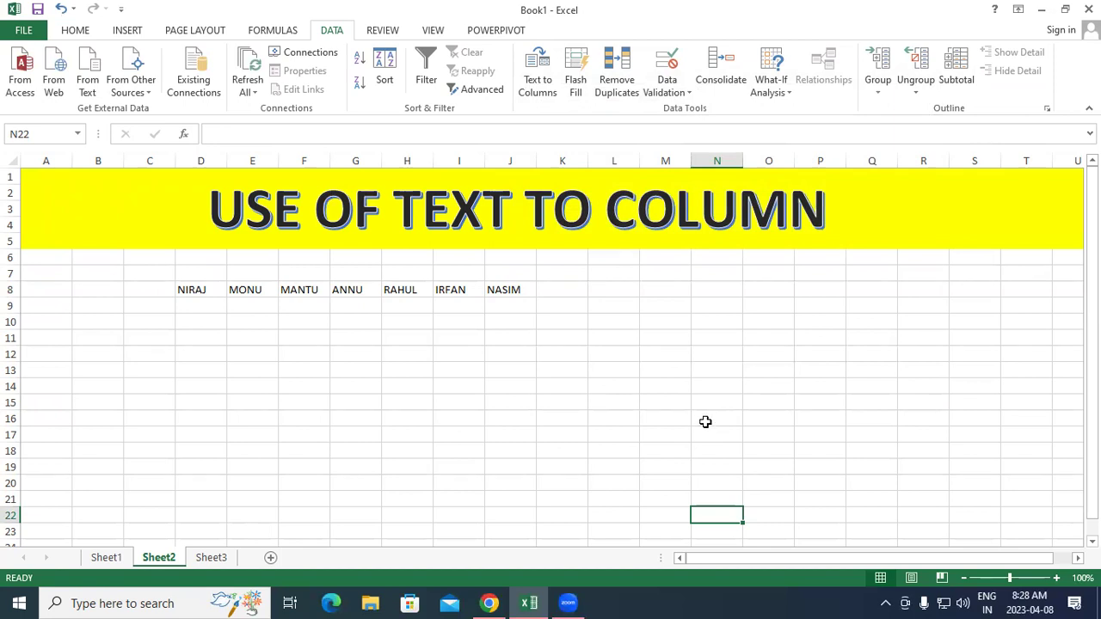
left_click(574, 417)
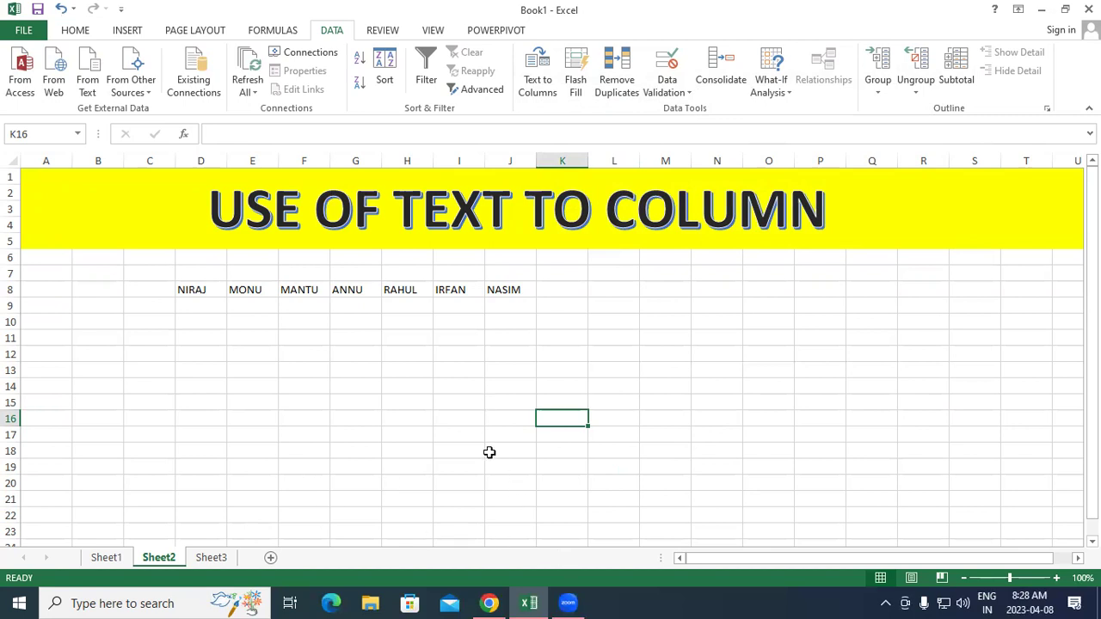
left_click(712, 388)
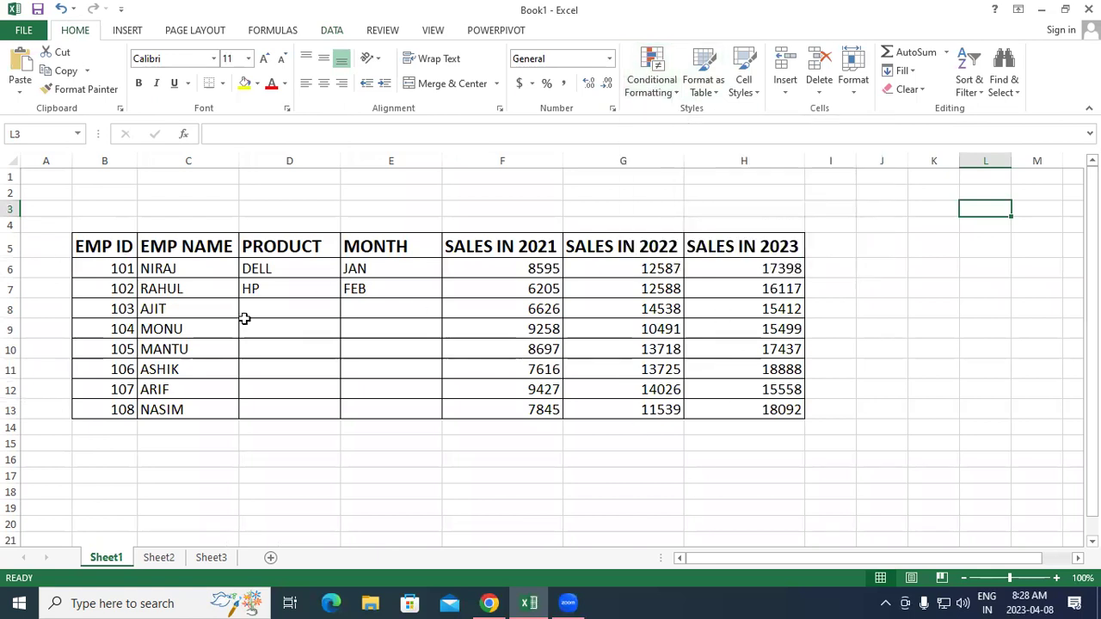
- Apply Blue Gradient Fill data bars to the sales table B5:H13
left_click_drag(114, 246, 772, 421)
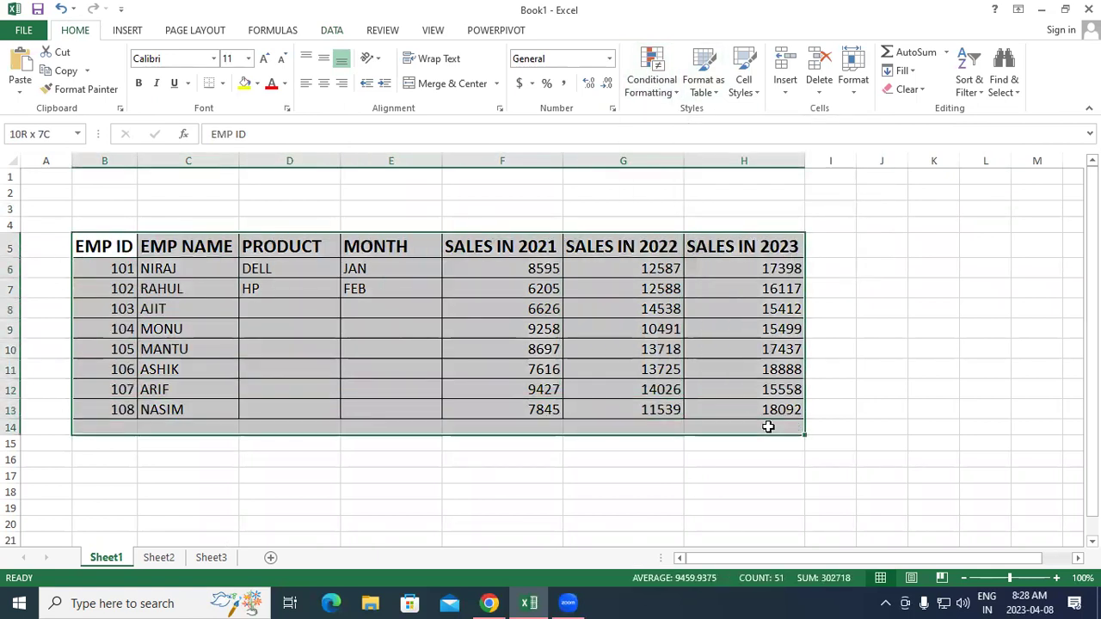
left_click(652, 82)
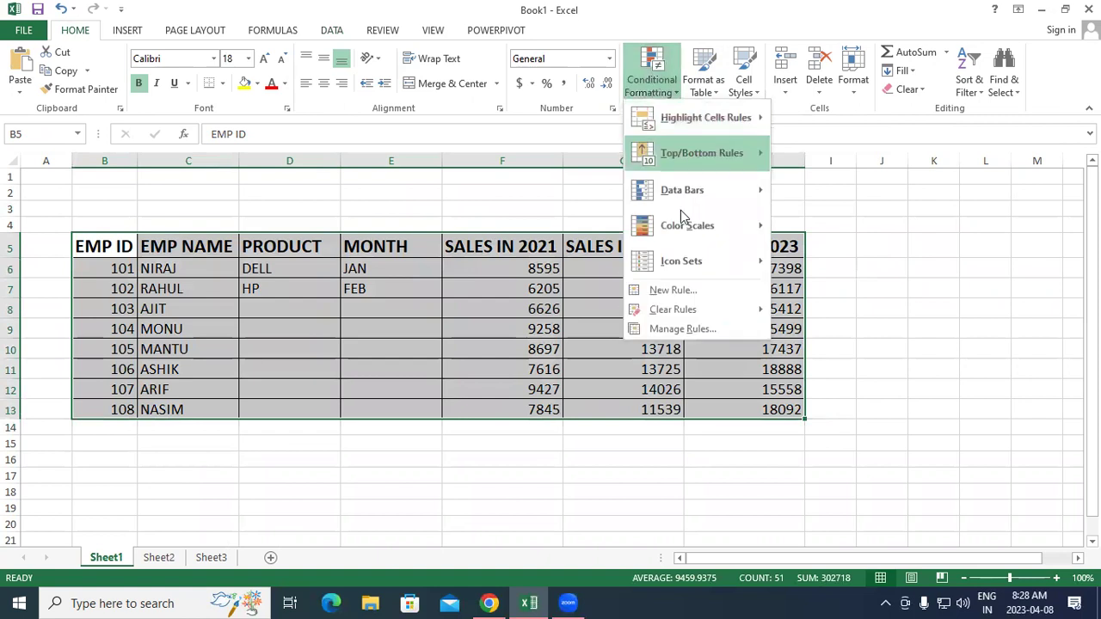
mouse_move(693, 230)
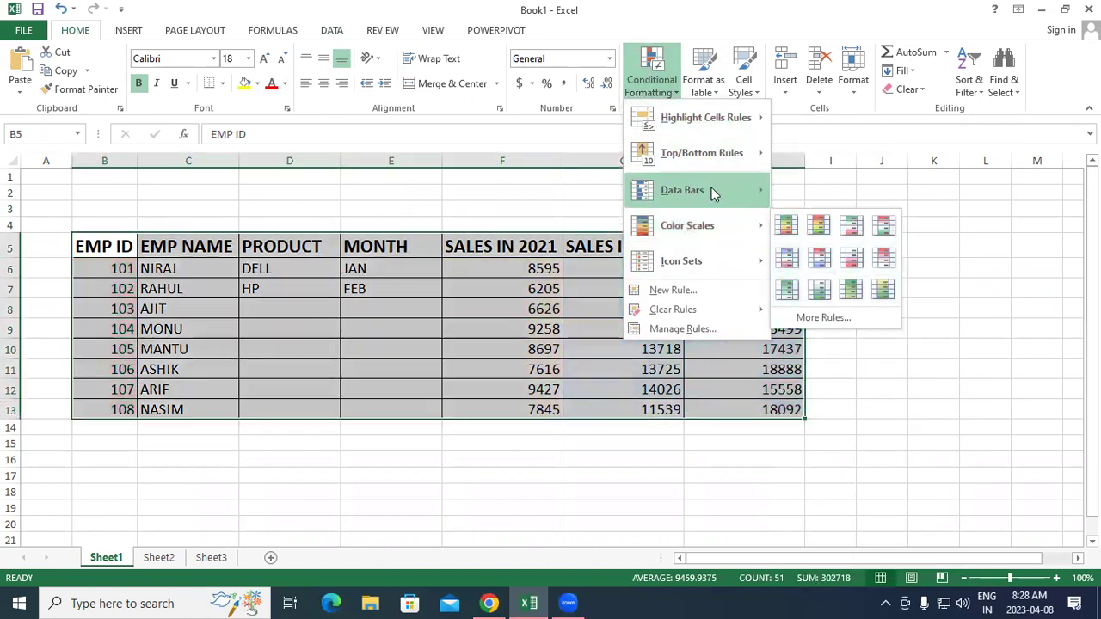
mouse_move(709, 190)
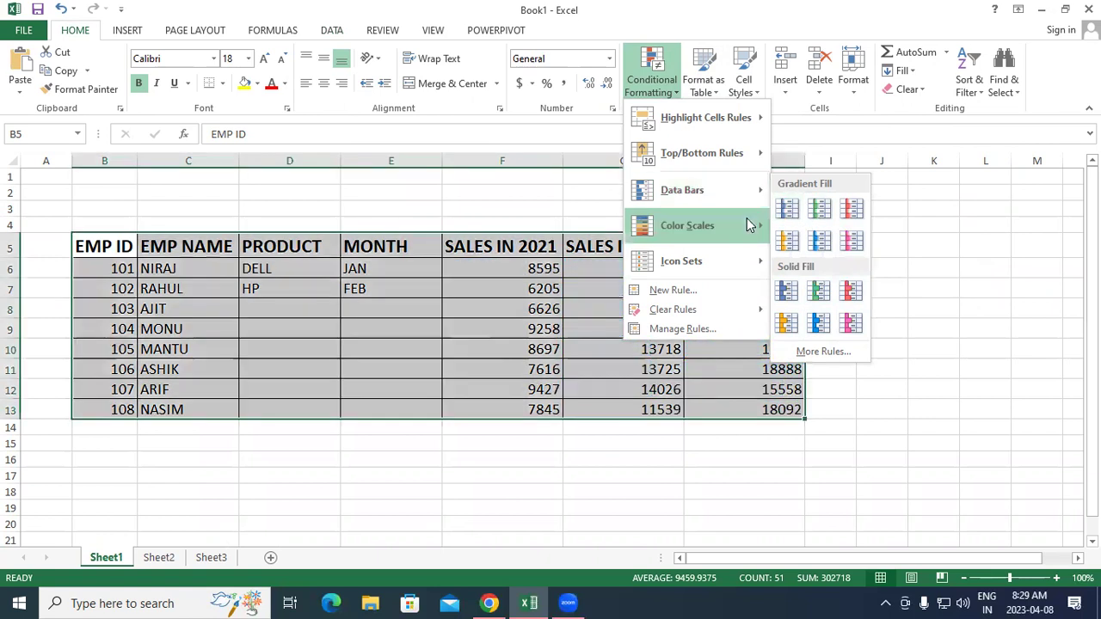
mouse_move(745, 226)
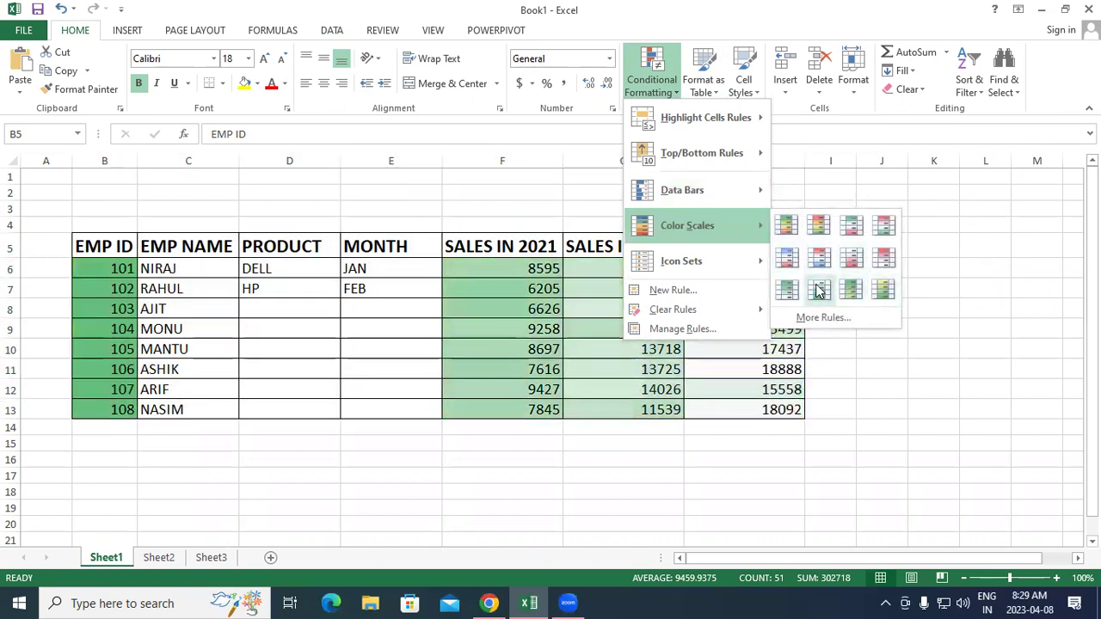
mouse_move(722, 260)
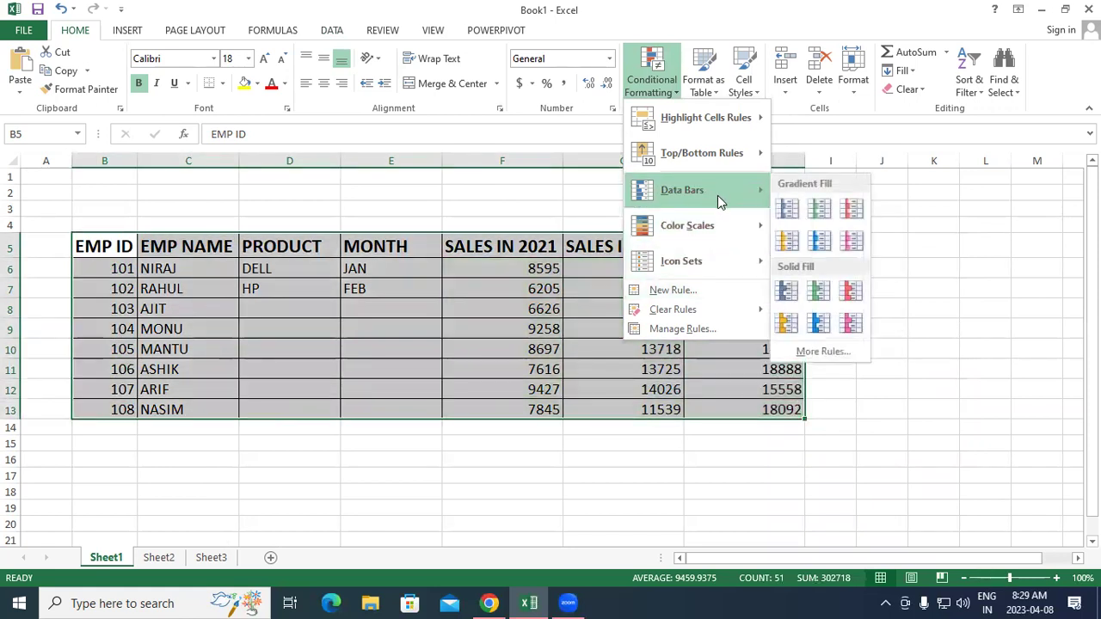
left_click(819, 238)
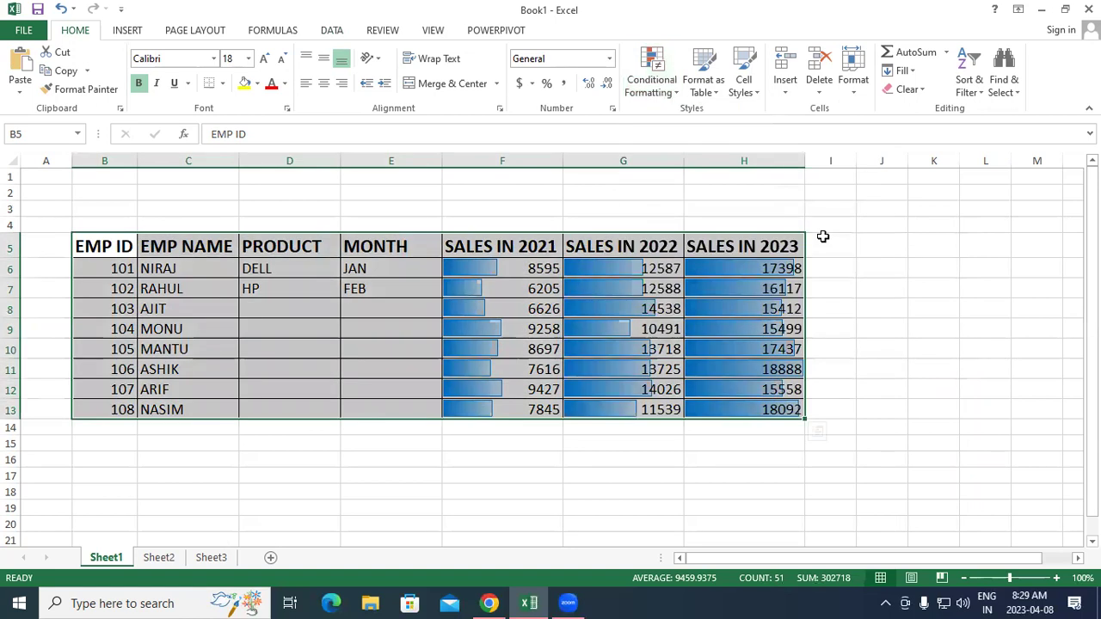
- Clear conditional formatting rules from the entire sheet
left_click(650, 80)
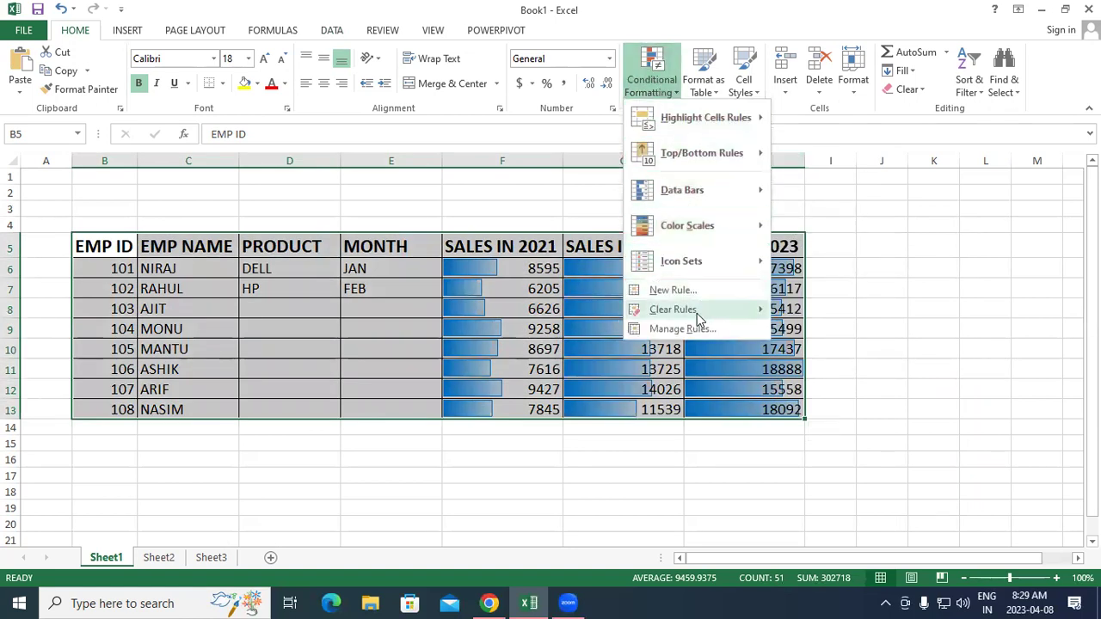
mouse_move(697, 313)
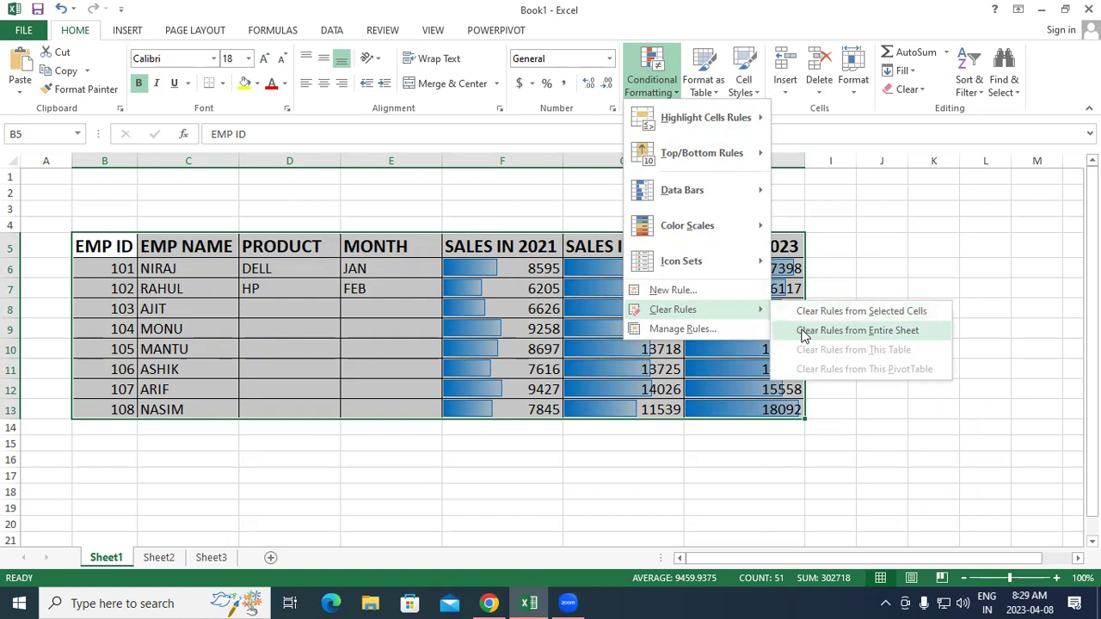
left_click(803, 334)
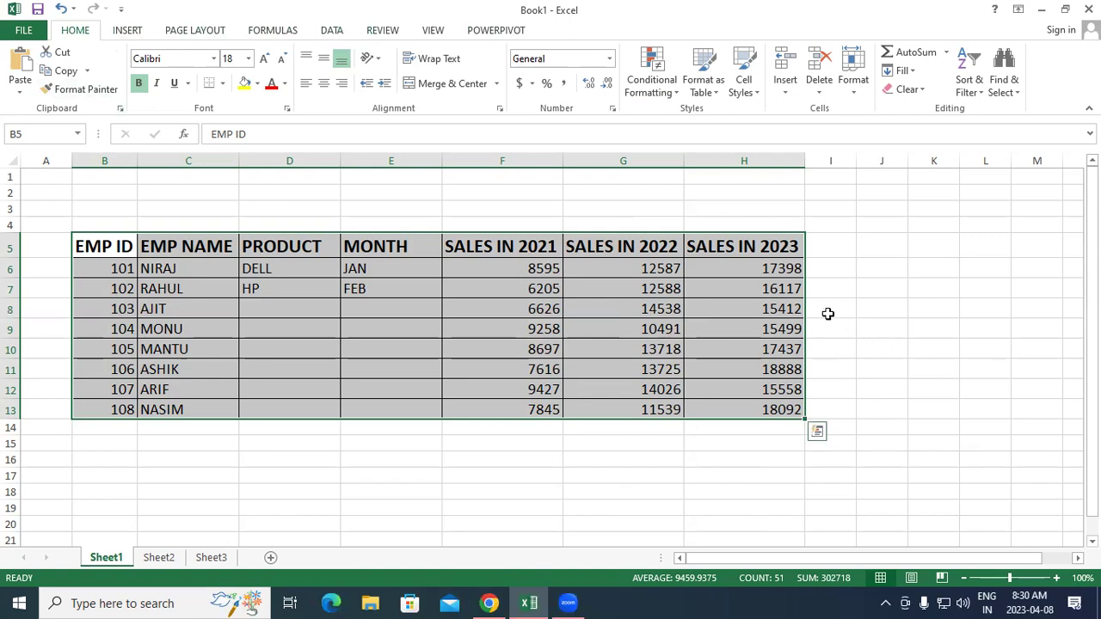
- Format B5:H13 as a gold medium-style table with headers
left_click(703, 73)
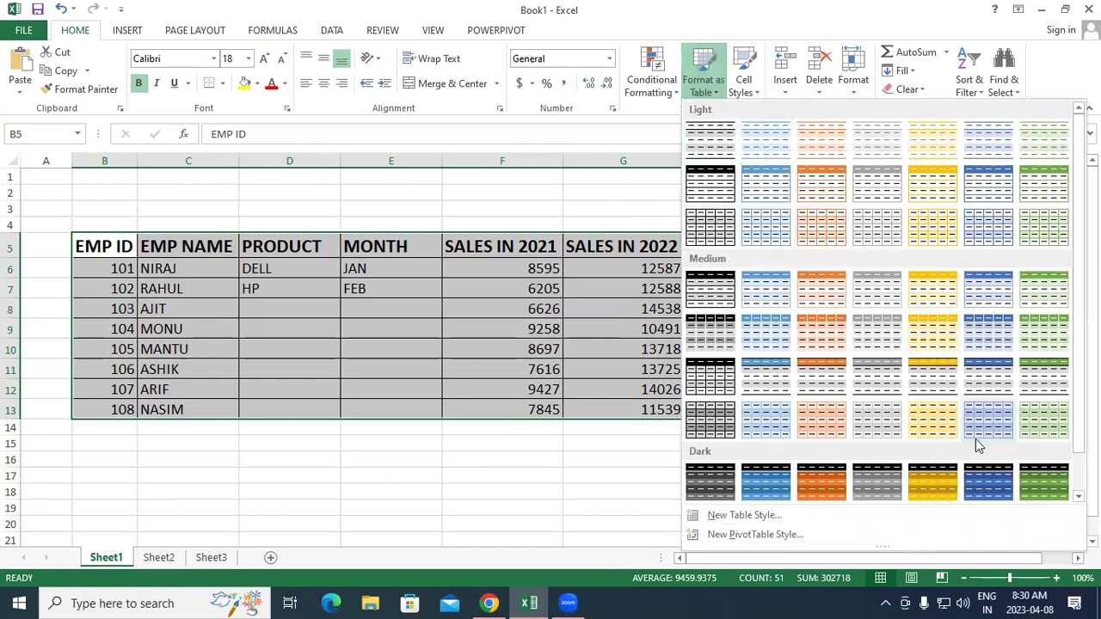
left_click(939, 479)
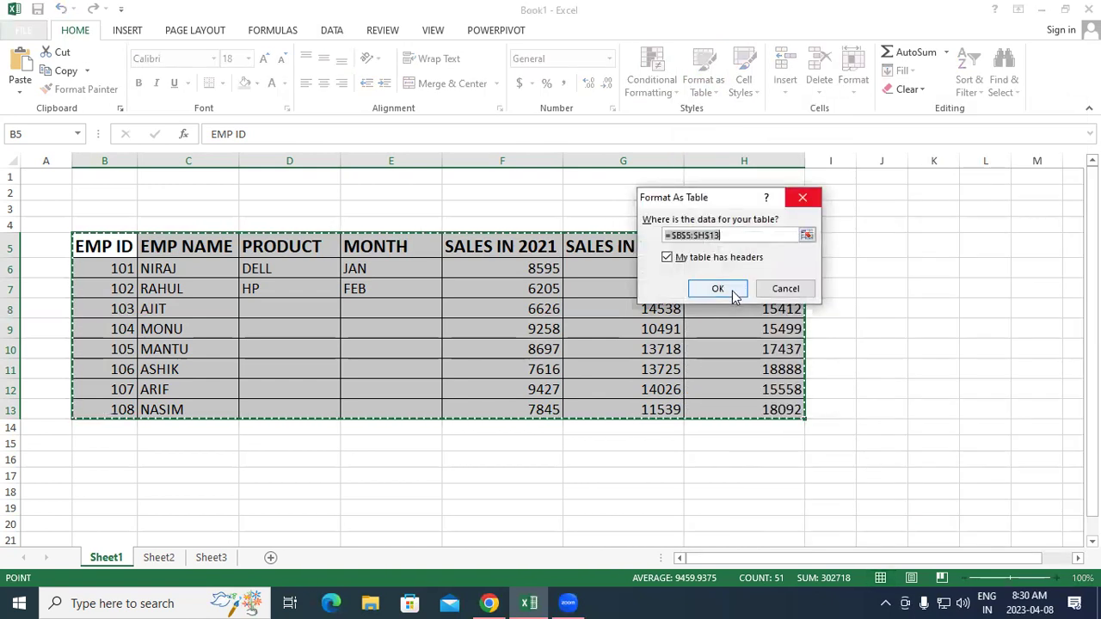
left_click(730, 290)
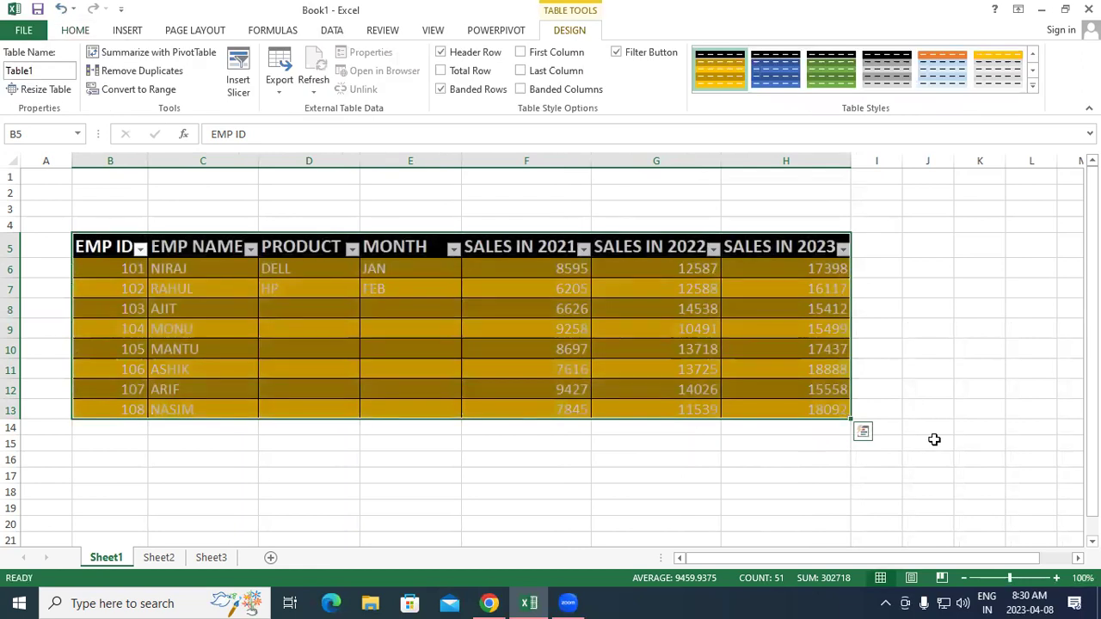
left_click(96, 29)
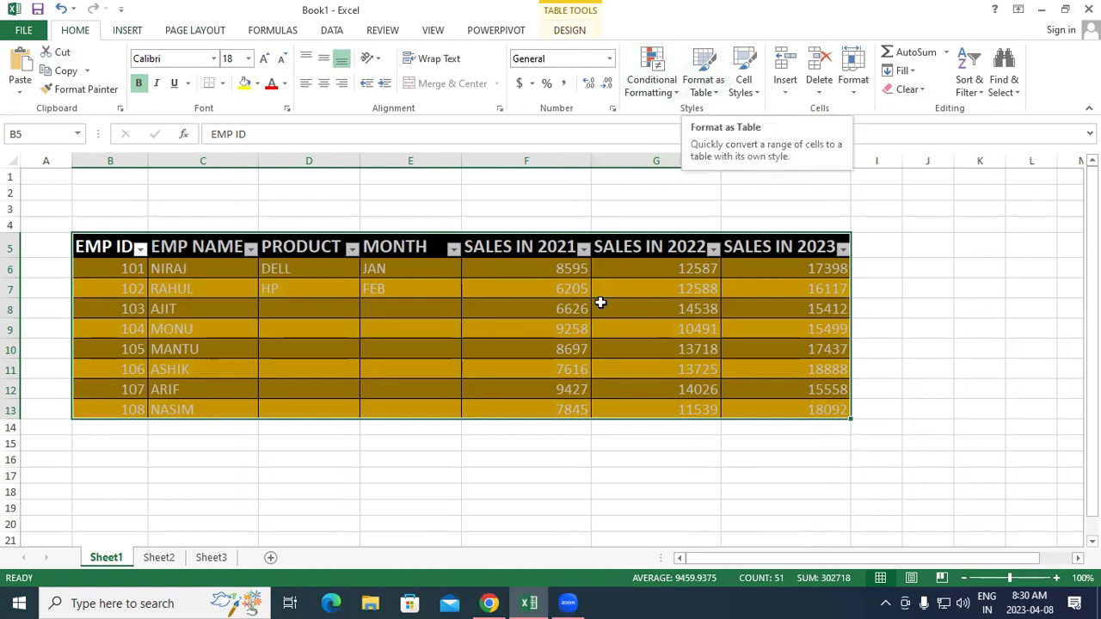
left_click(913, 88)
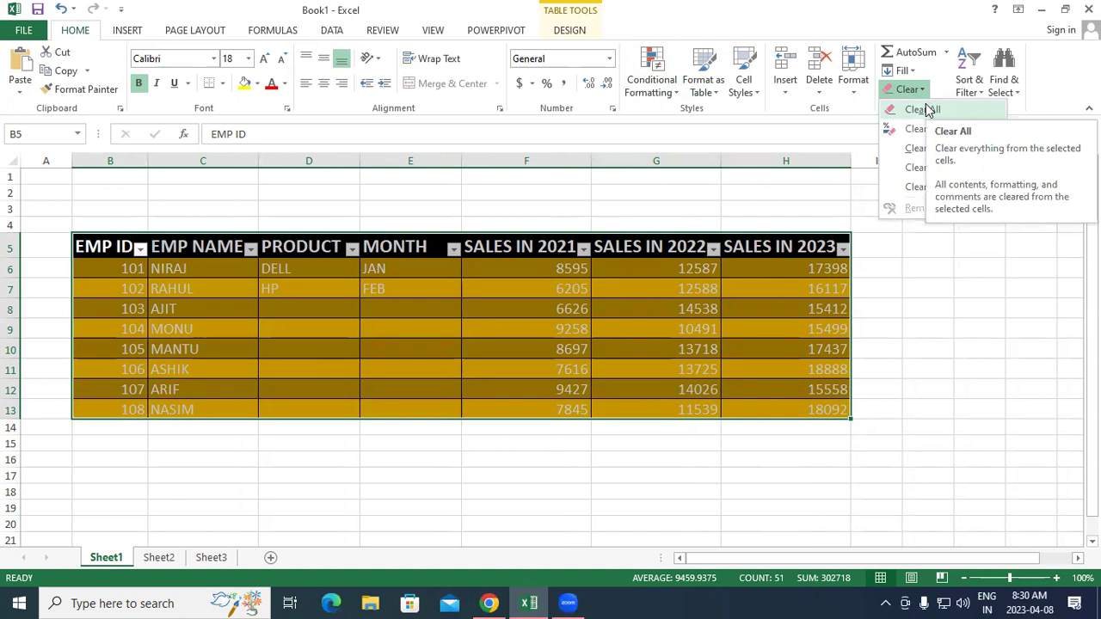
- Clear all formats from the table, removing the gold styling and bold headers
left_click(927, 128)
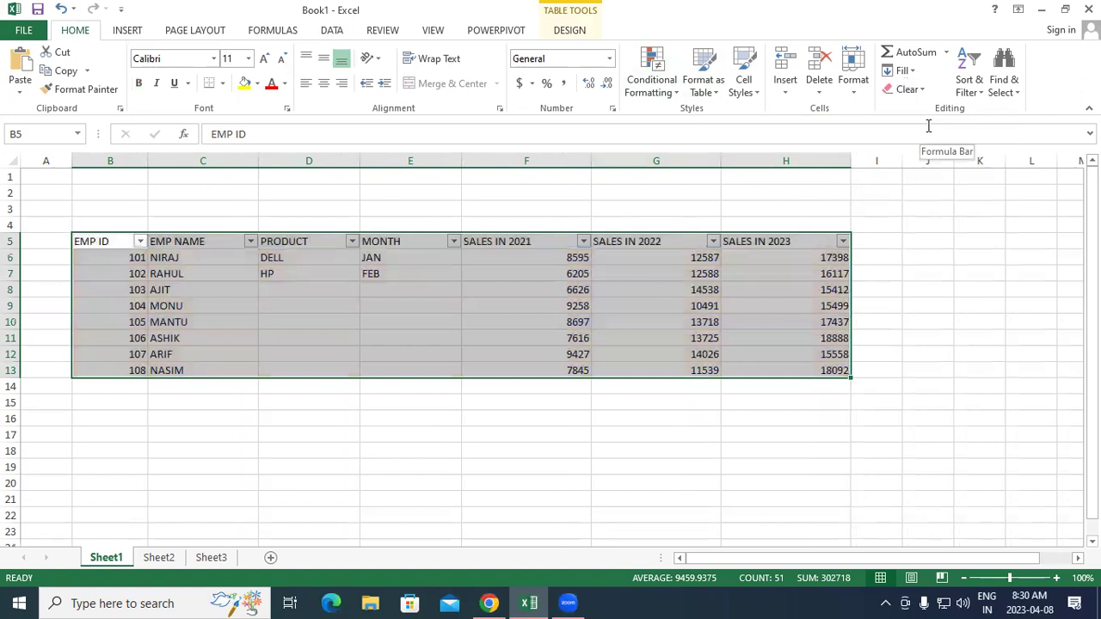
left_click(914, 89)
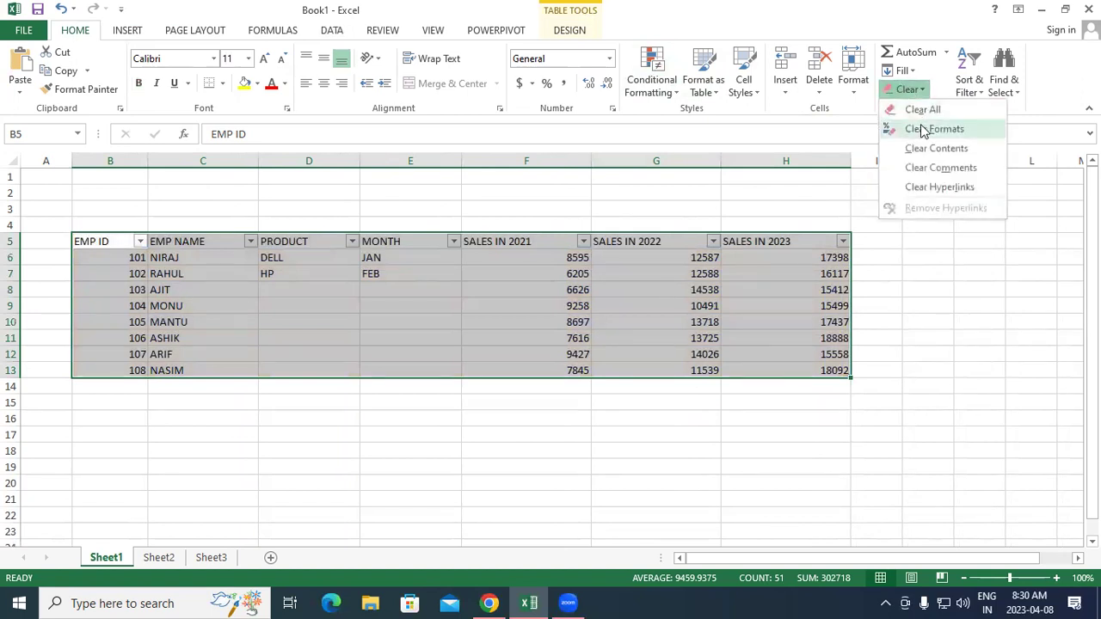